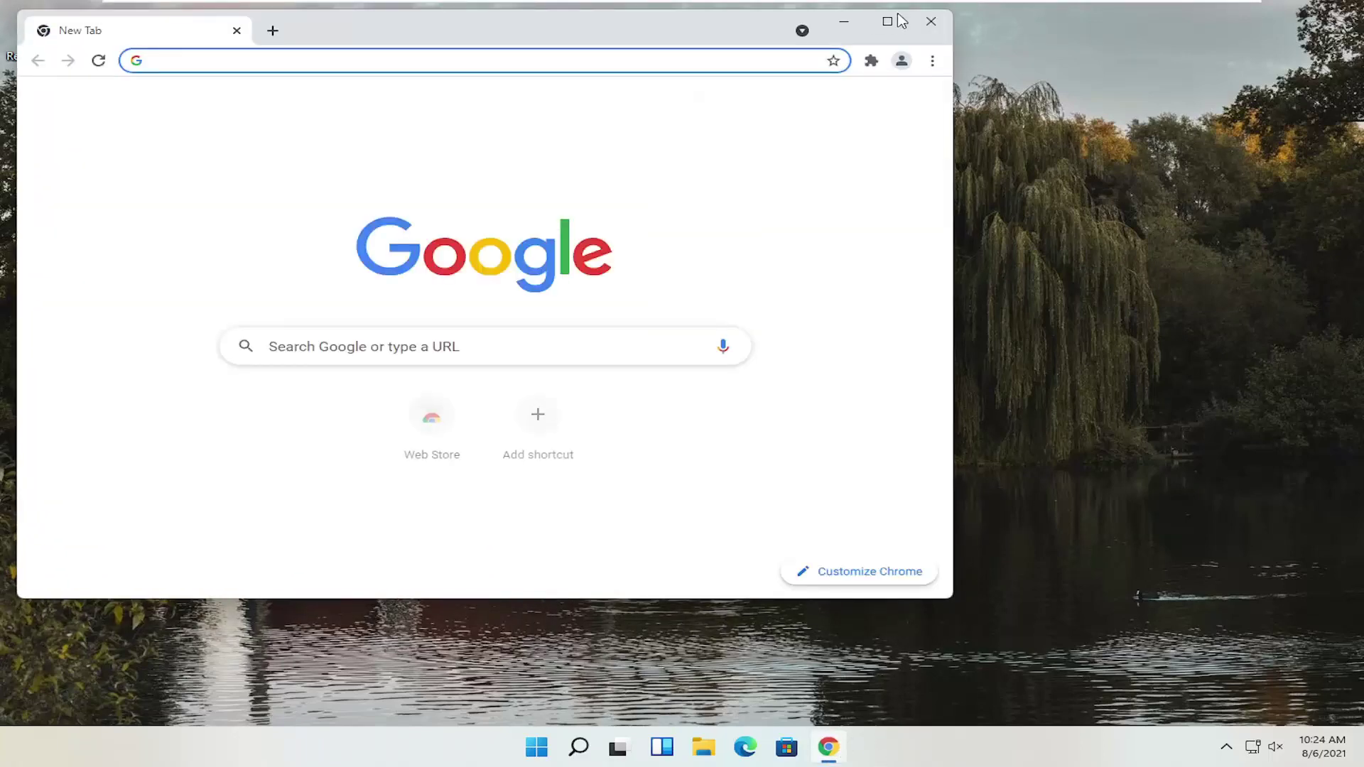
Step: Open Chrome and load google.com
left_click(896, 21)
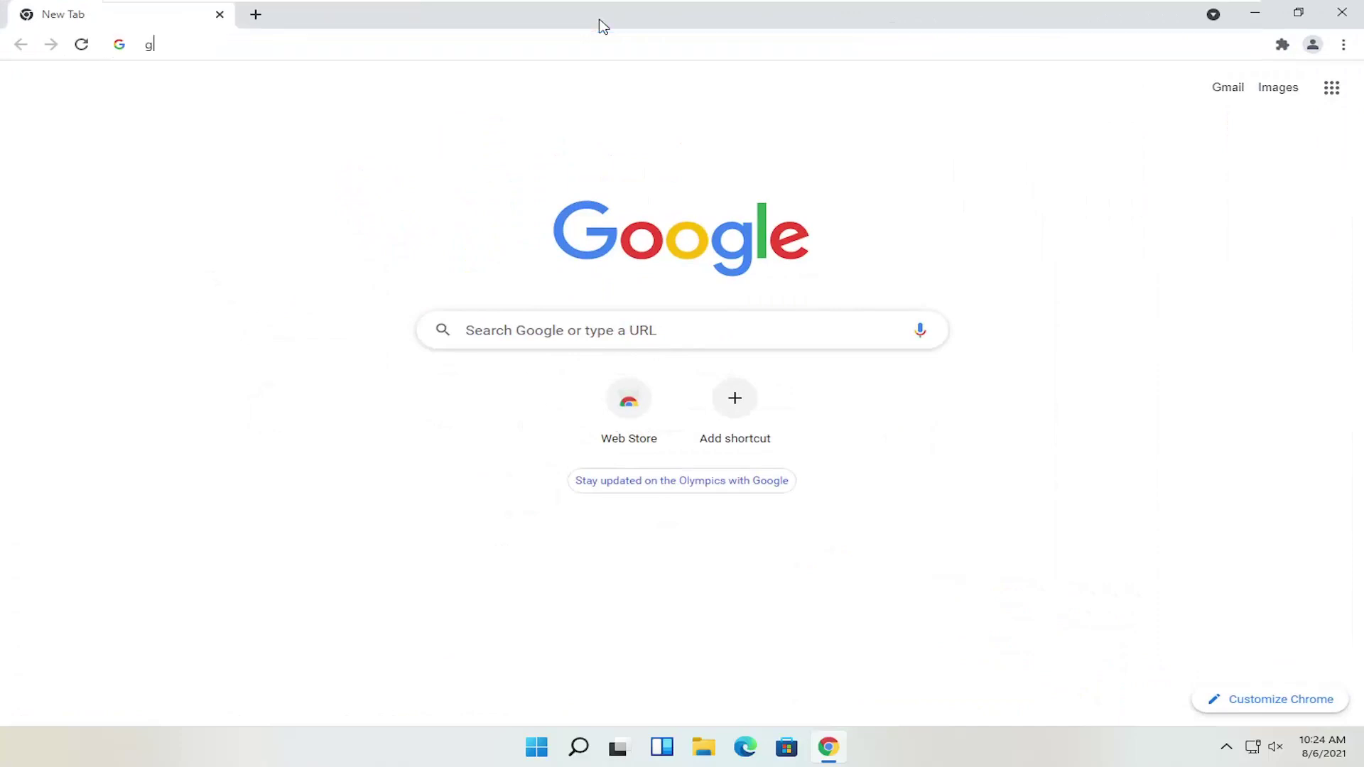
type("google.com")
key("Return")
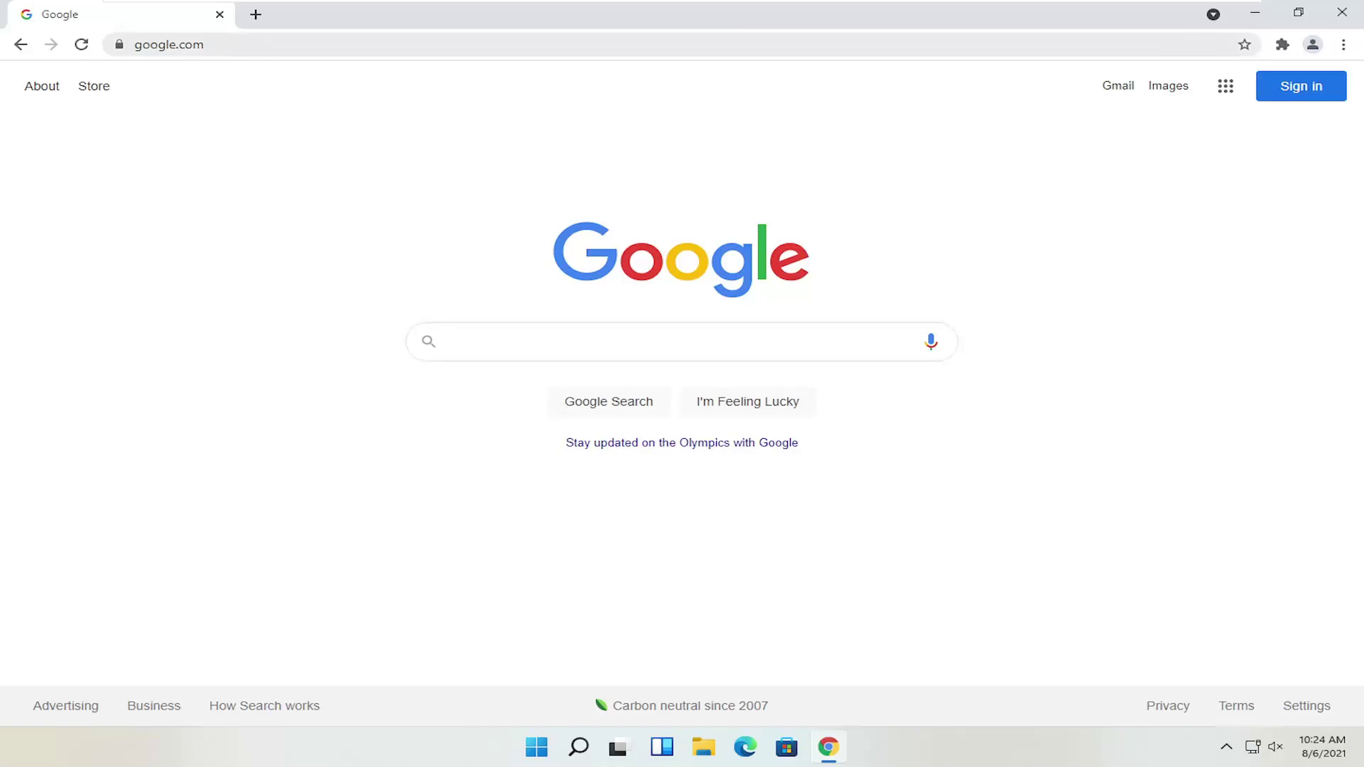
Step: Search 'canon printer drivers' and open Canon U.S.A.'s Drivers & Downloads result
key("ctrl+l")
type("canon printer drivers")
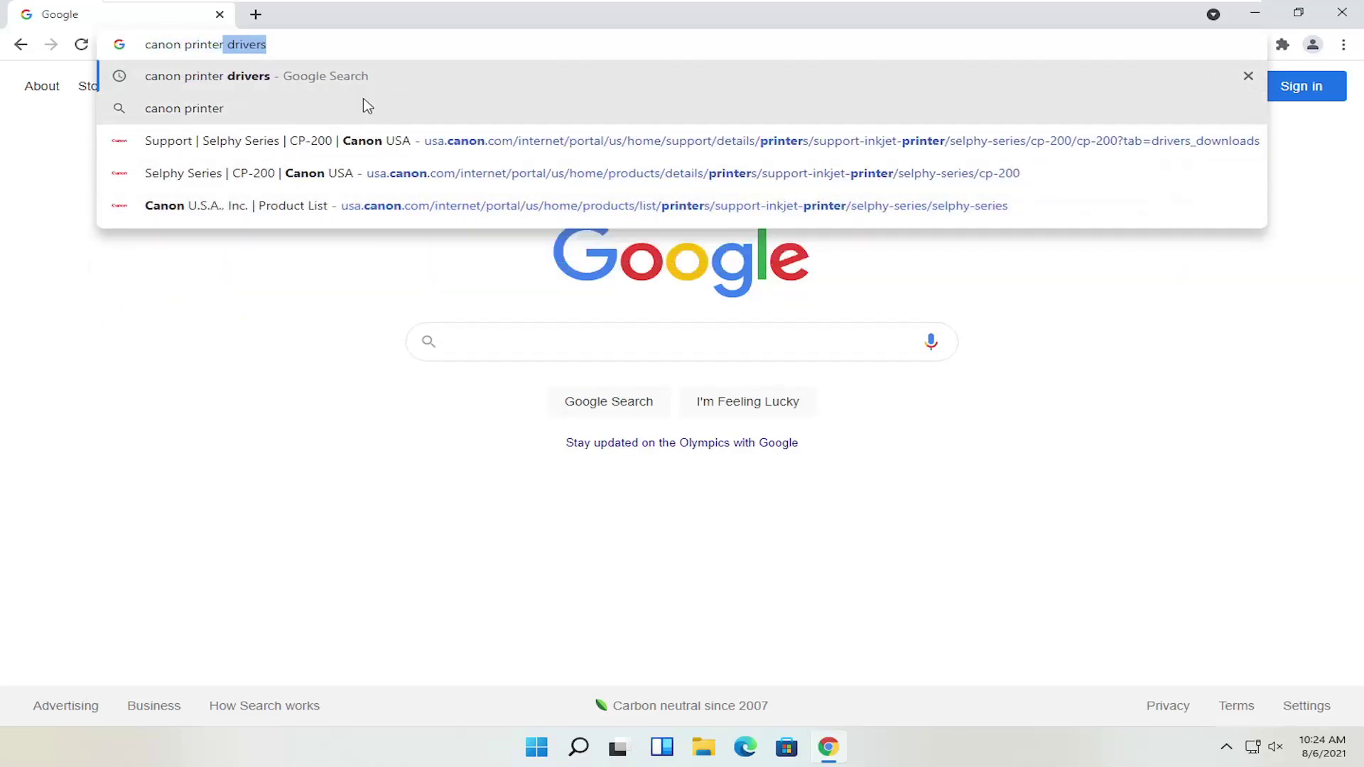
left_click(330, 76)
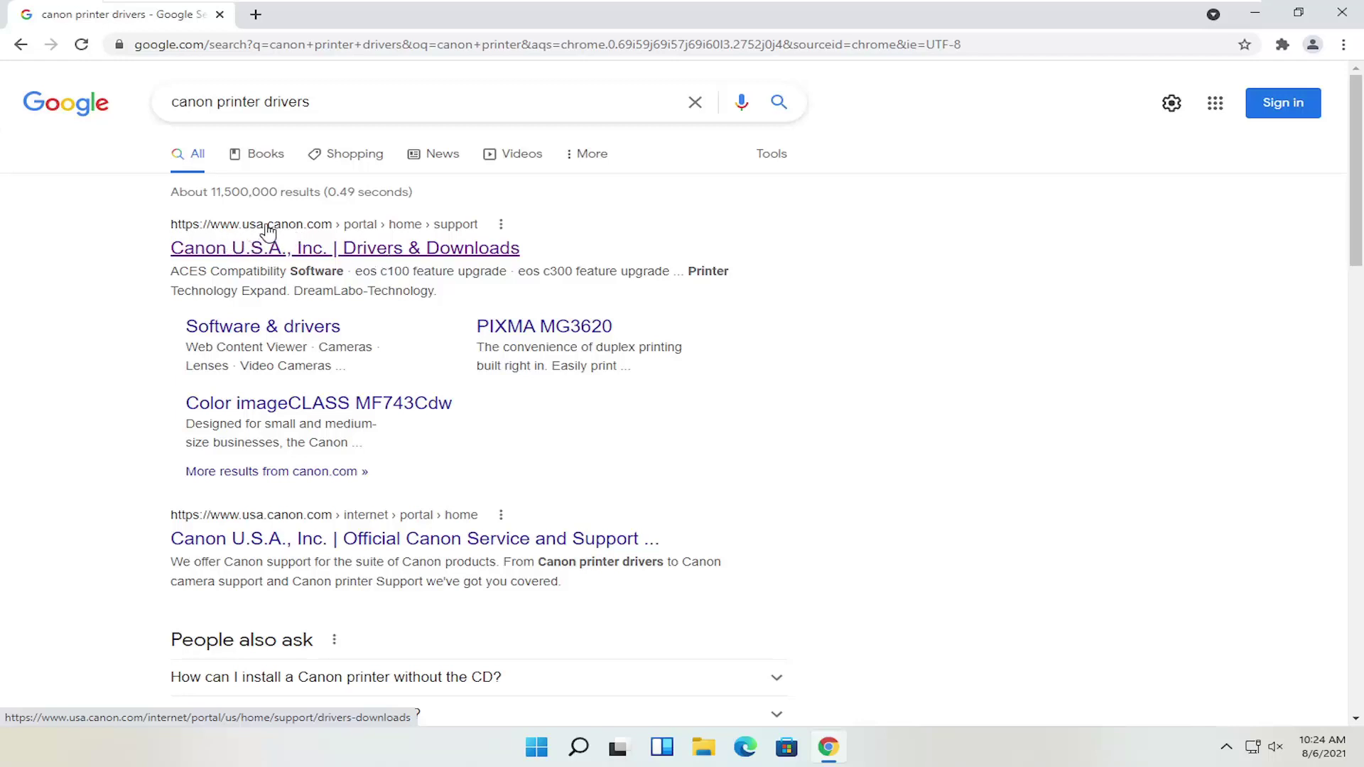
left_click(239, 250)
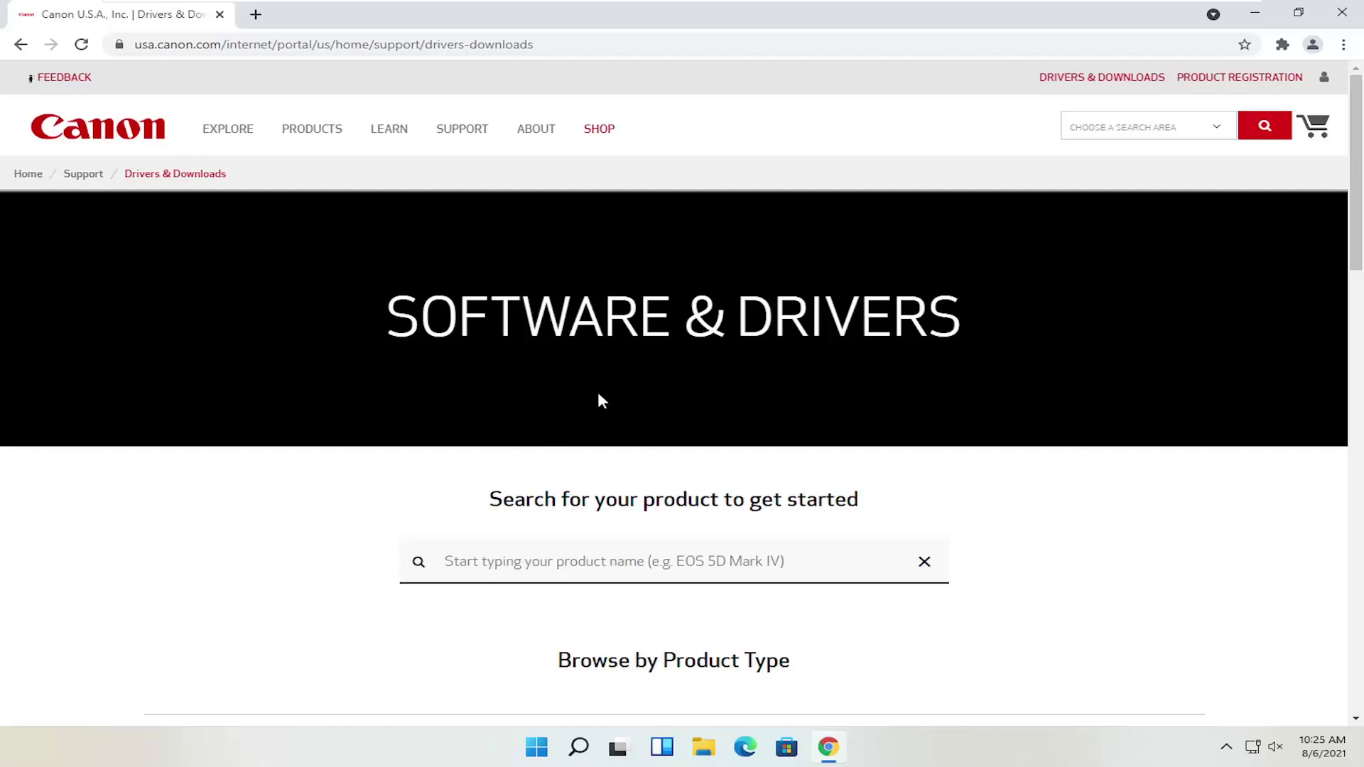
Step: Look through the Printers category, then return to the product type grid
scroll(599, 398, "down", 1)
scroll(634, 433, "down", 1)
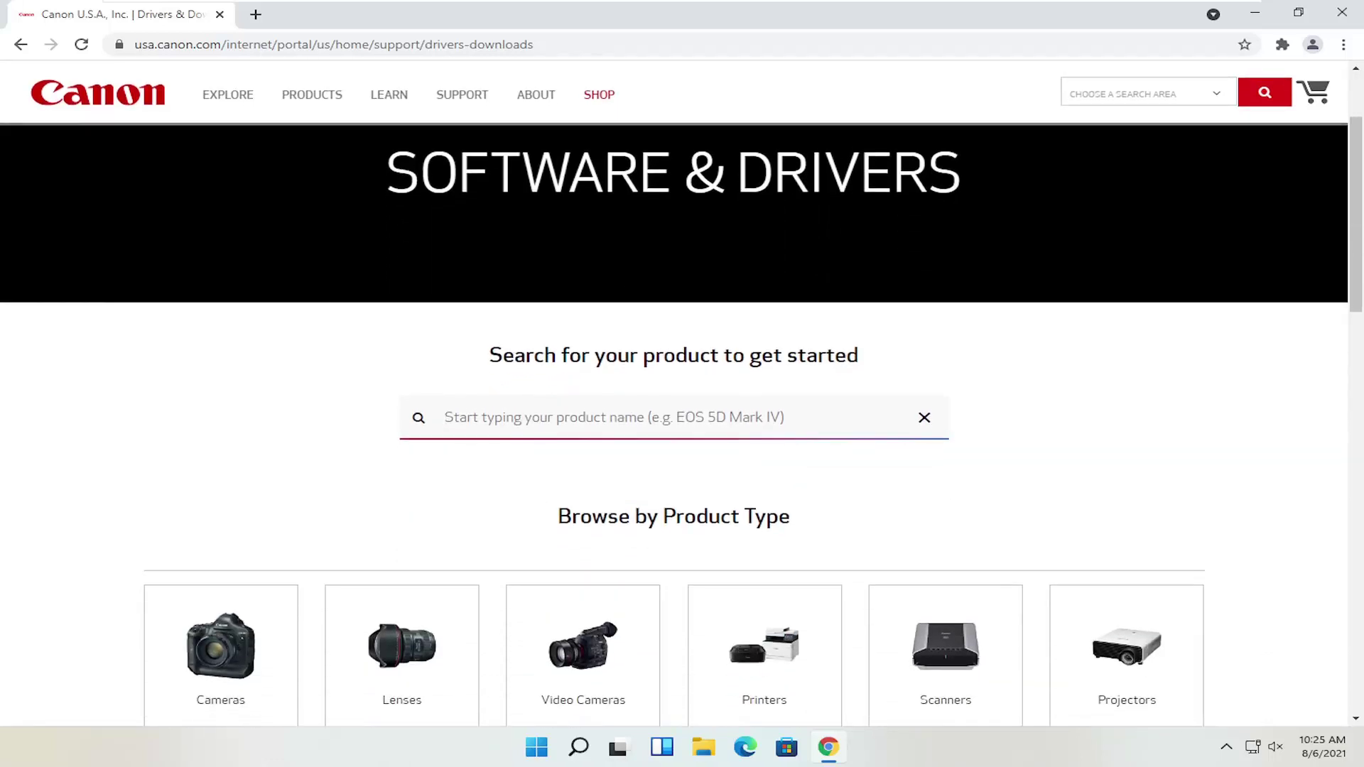
scroll(681, 415, "down", 2)
scroll(554, 335, "down", 2)
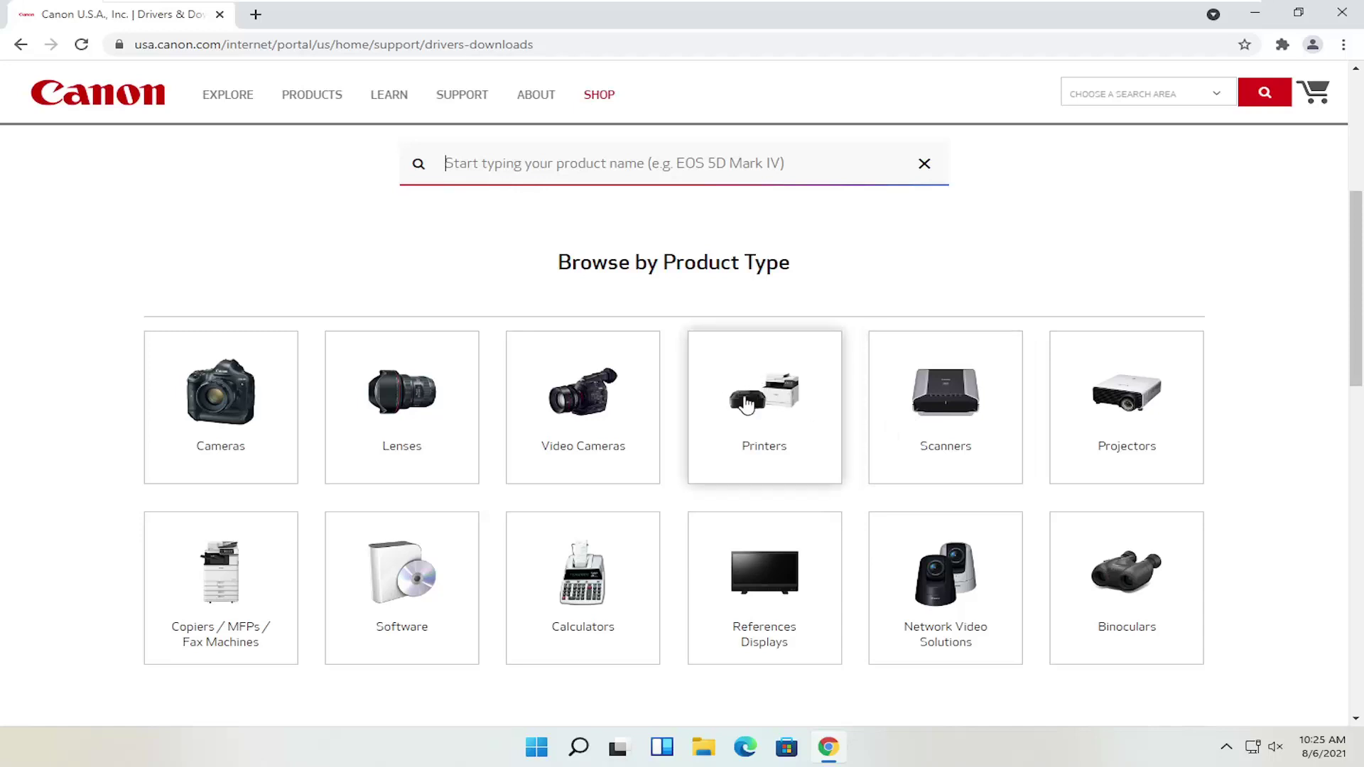
left_click(778, 411)
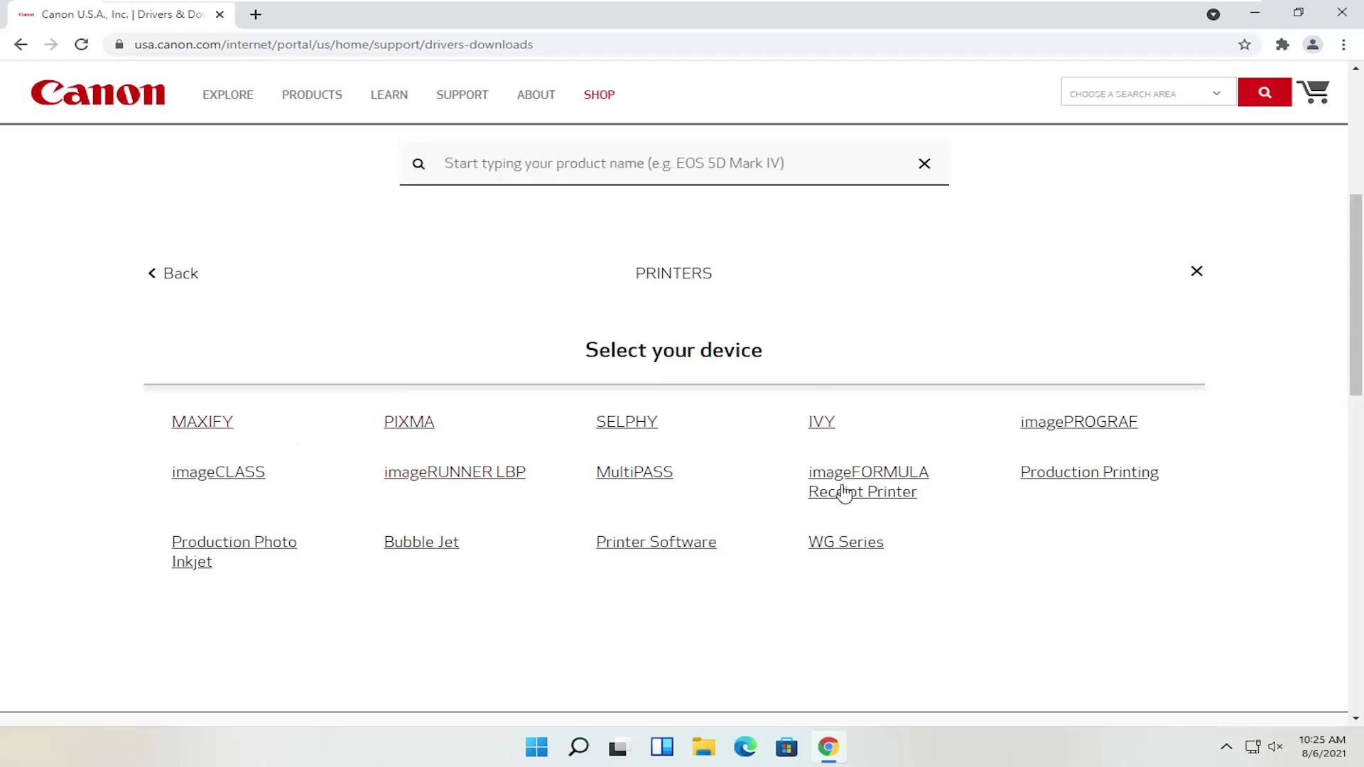
left_click(182, 276)
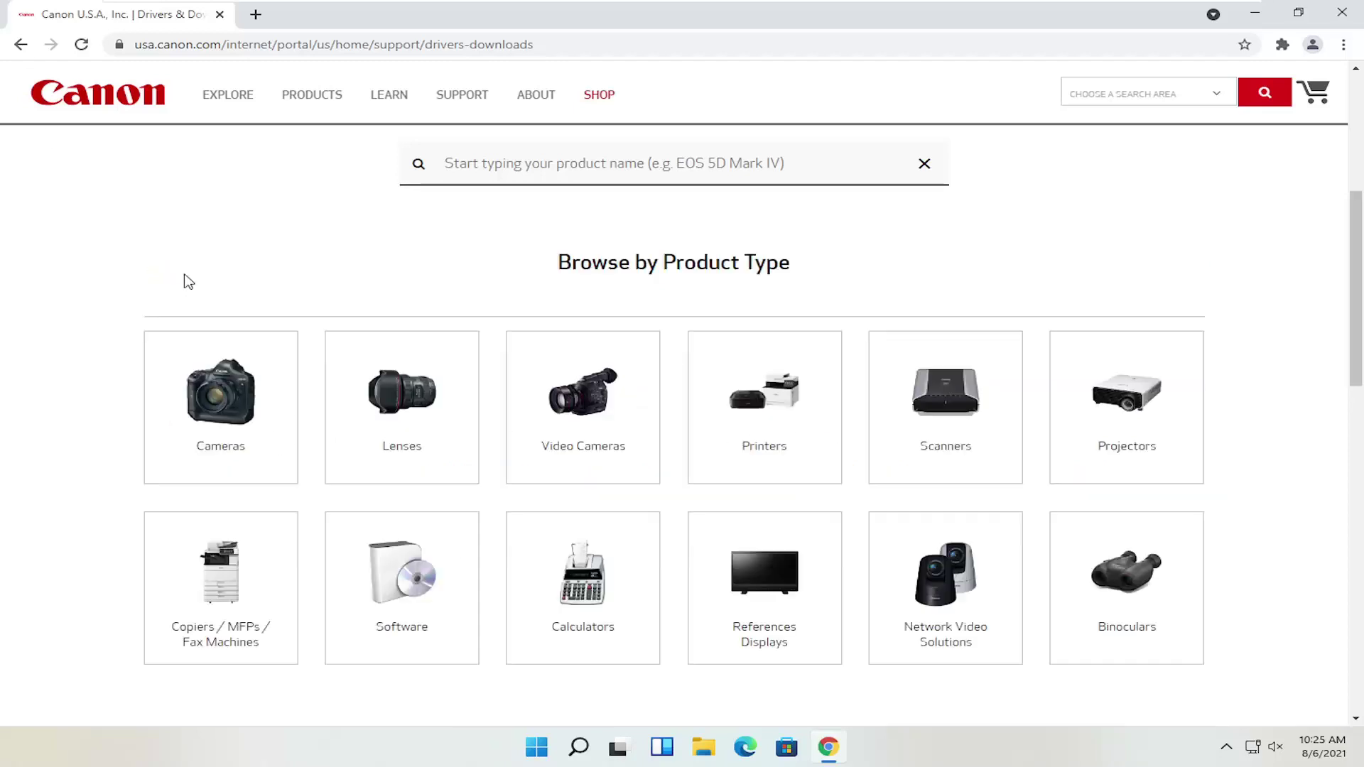
Step: Look through the Scanners category, return to the grid, and select the product search field
left_click(979, 410)
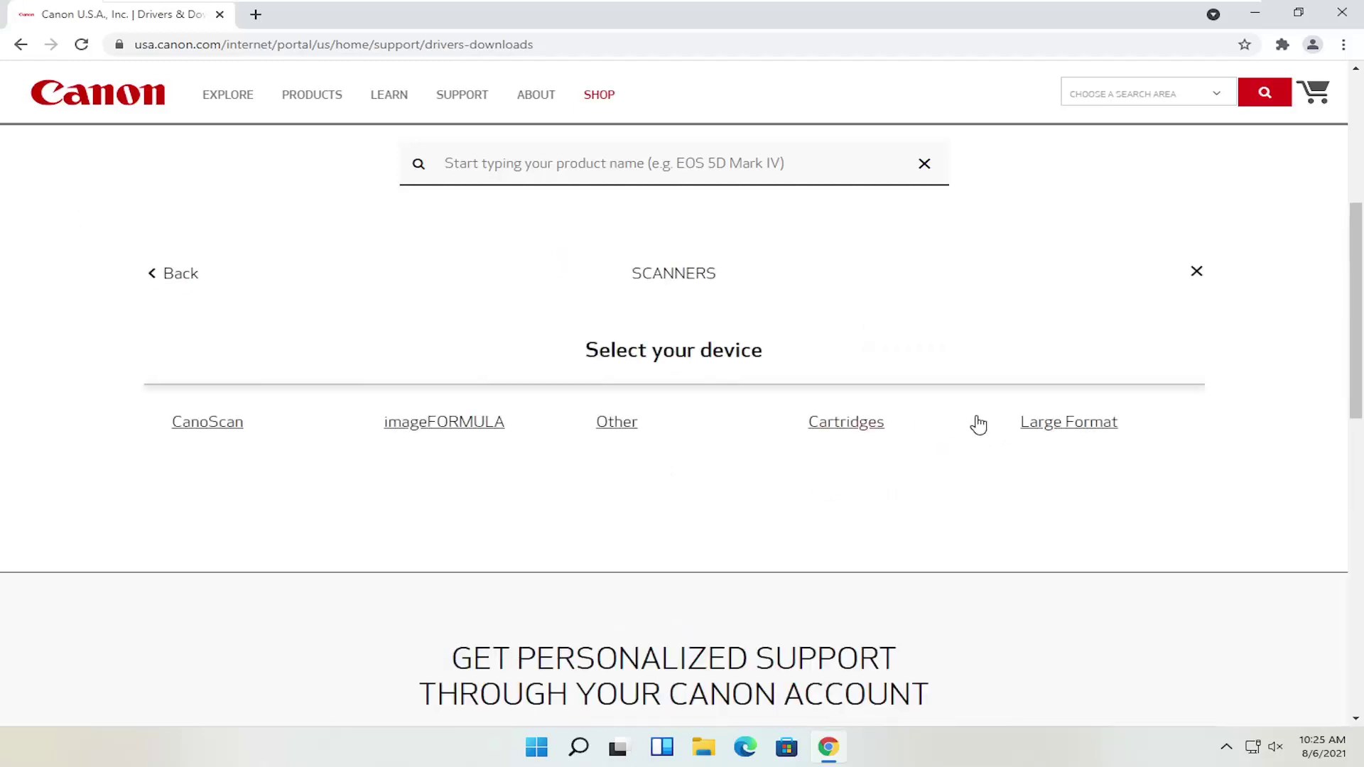
scroll(360, 456, "up", 1)
scroll(361, 456, "up", 1)
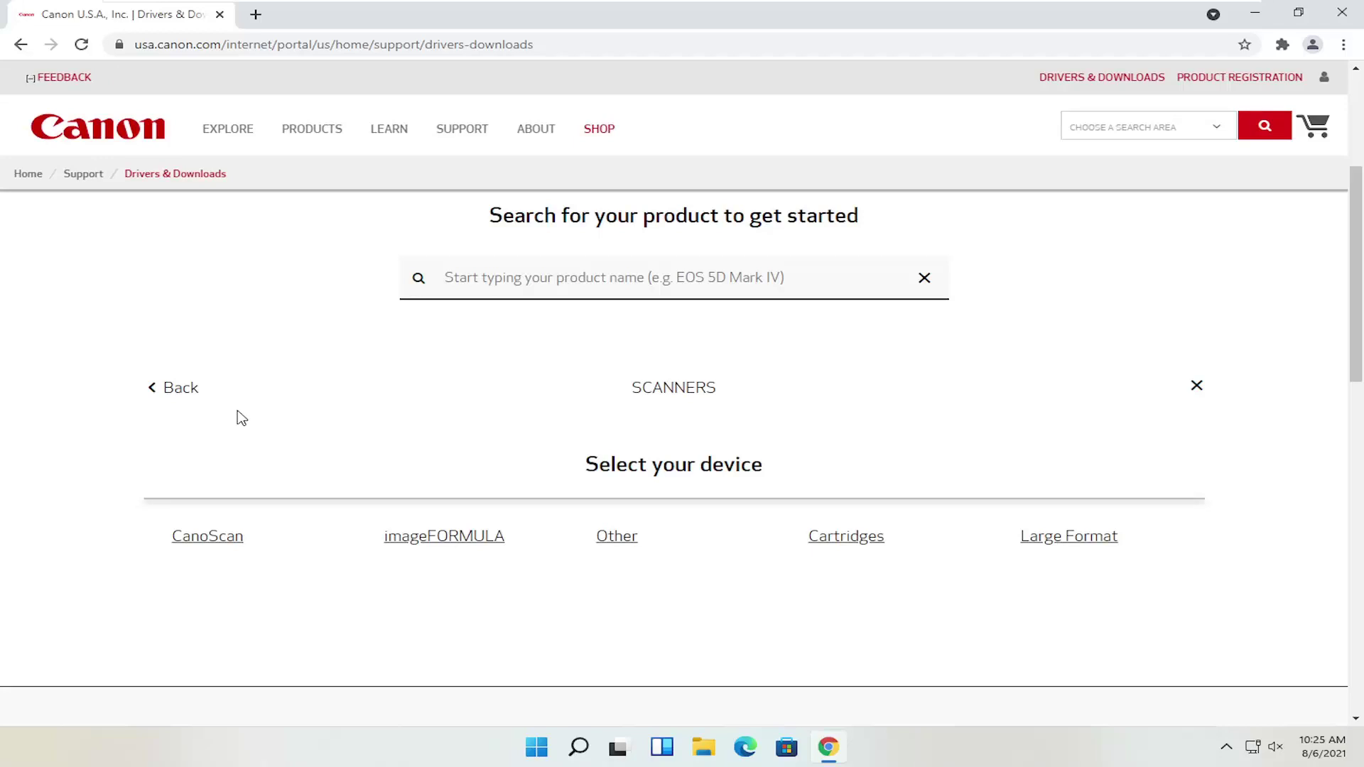
left_click(178, 388)
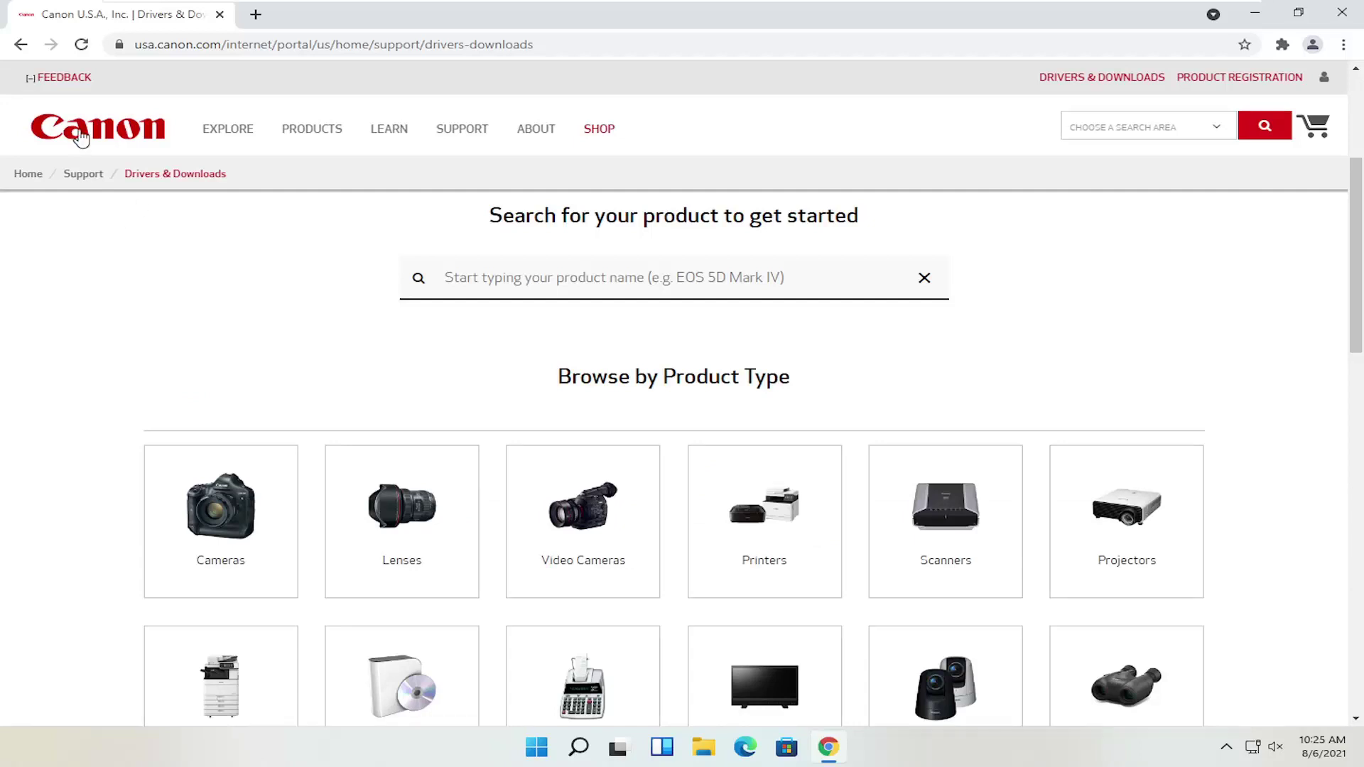
scroll(270, 263, "down", 1)
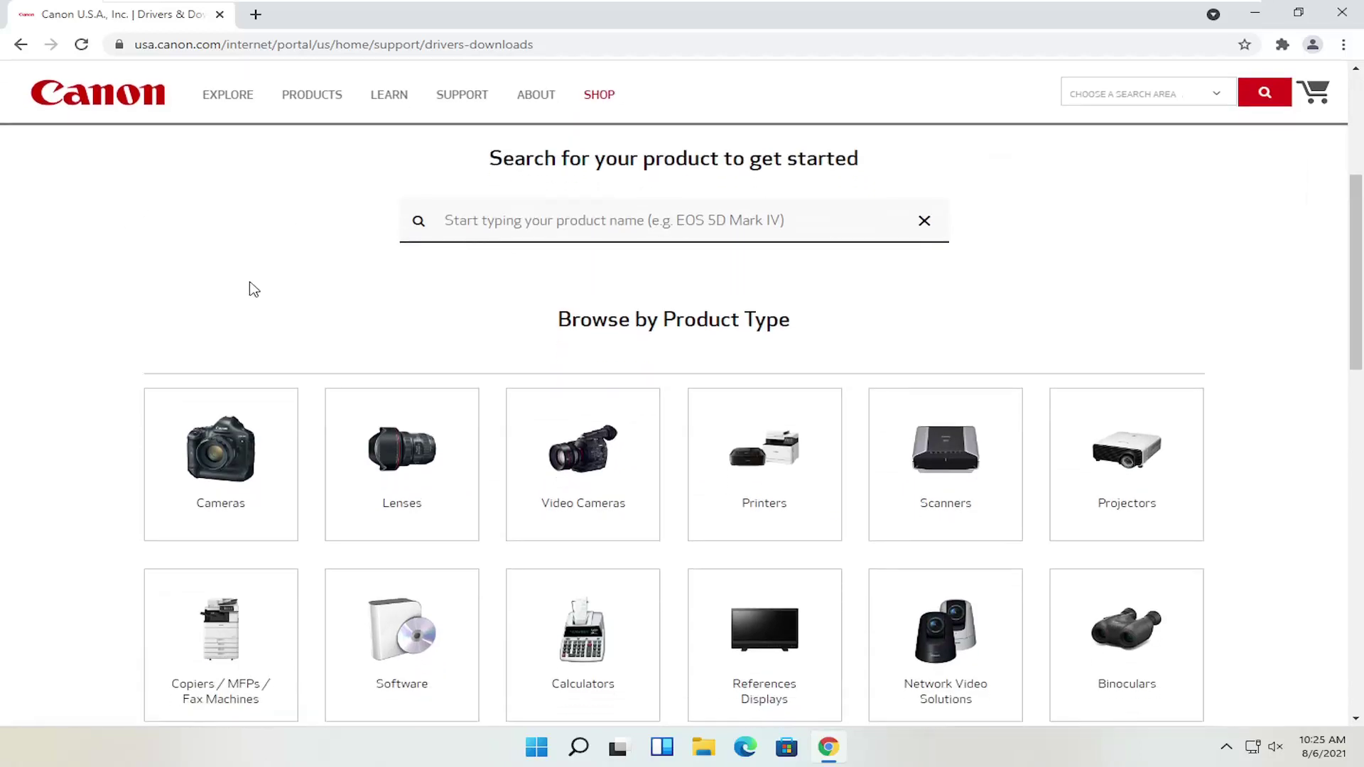
scroll(253, 290, "up", 1)
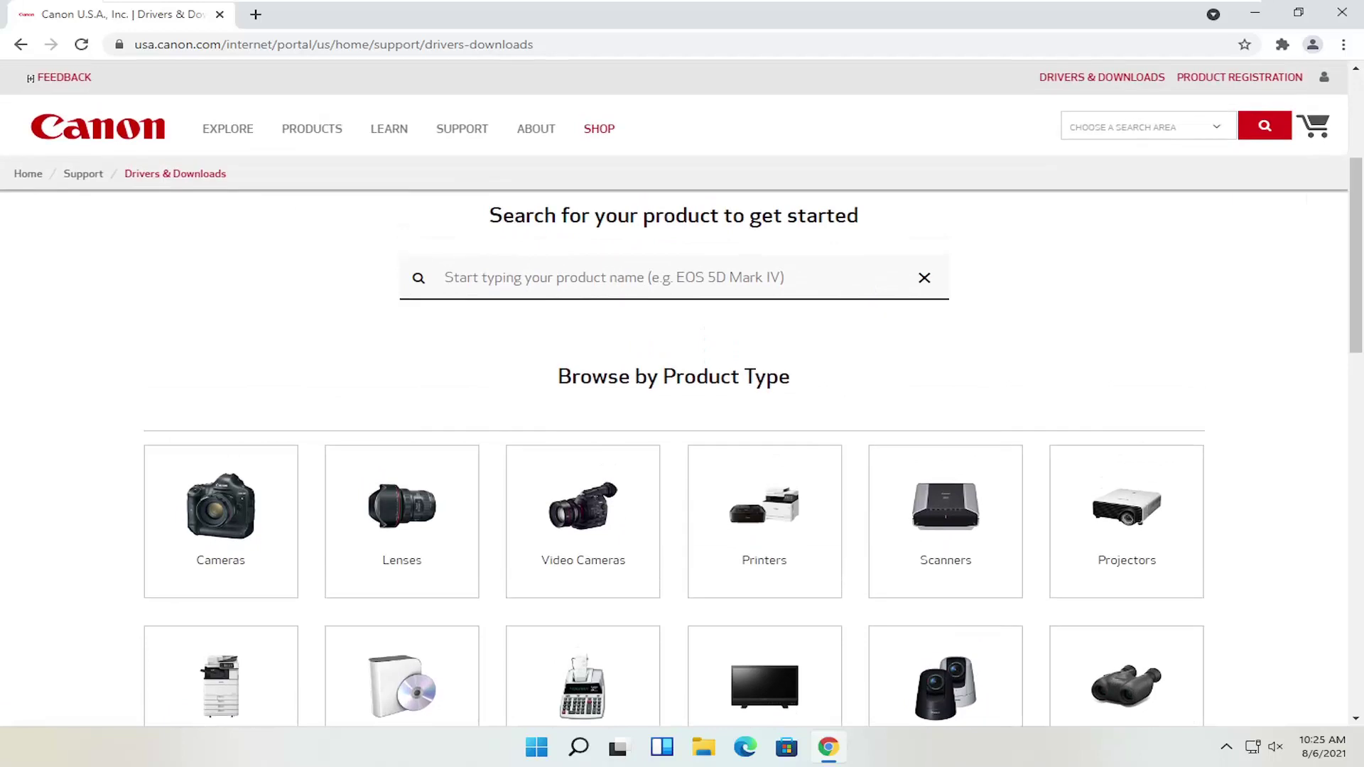
left_click(446, 277)
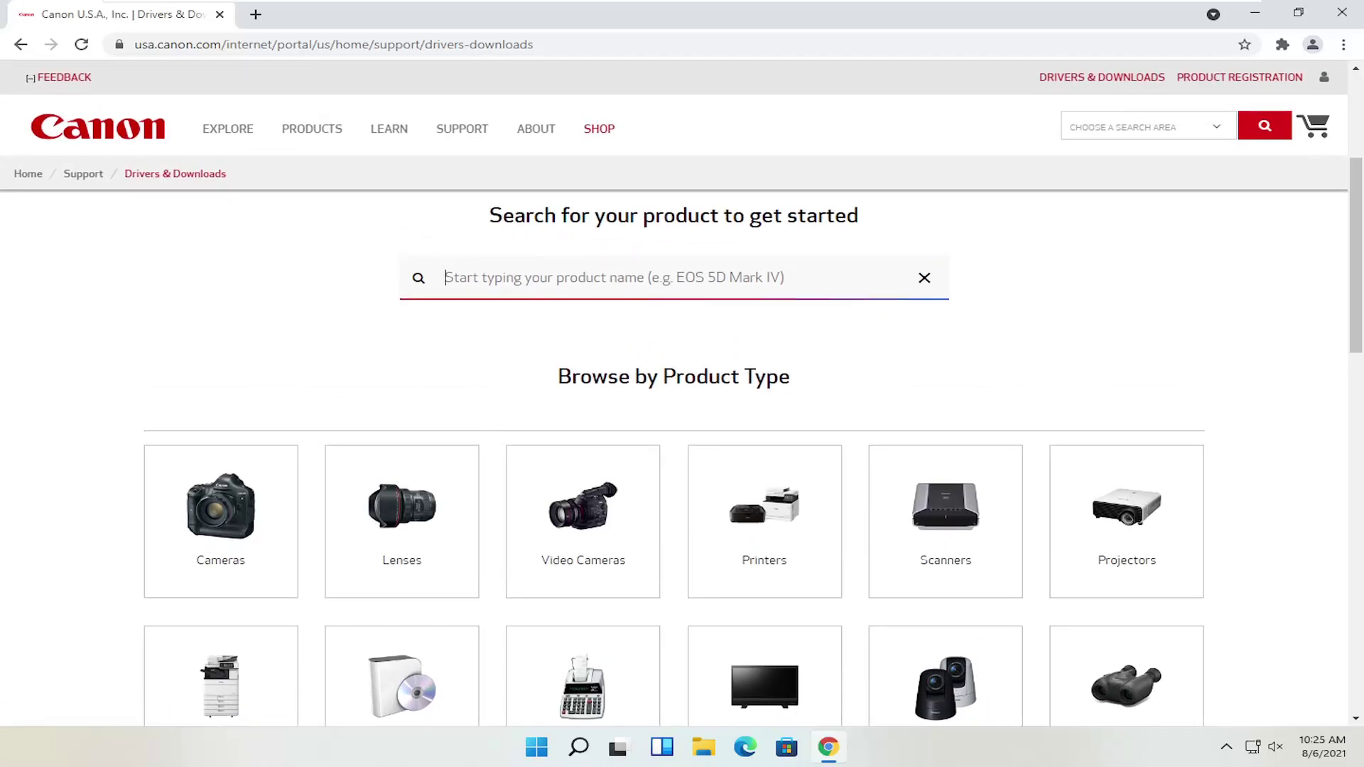
Step: Search for the PIXMA model and open the PIXMA MG2520 (MG2500 Series) support page
type("pixma mg252")
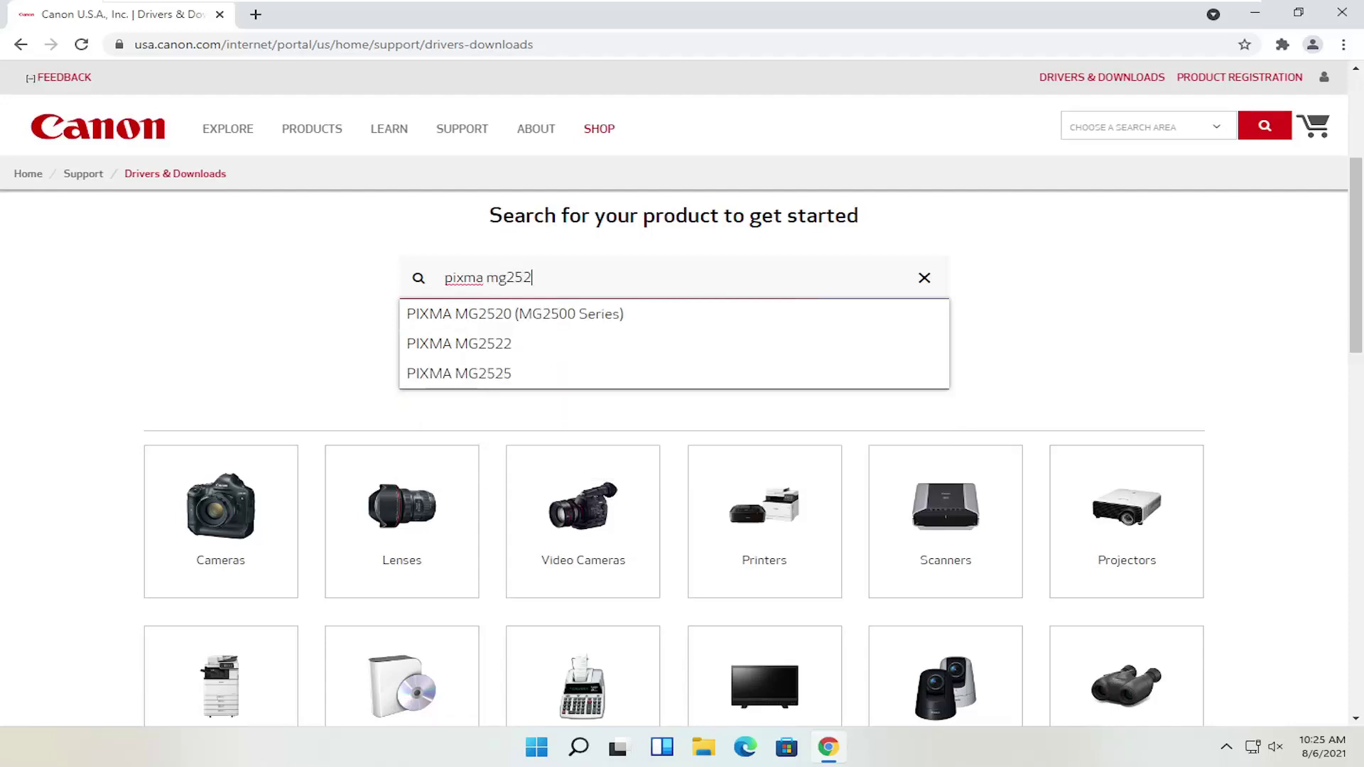
type("0")
left_click(513, 323)
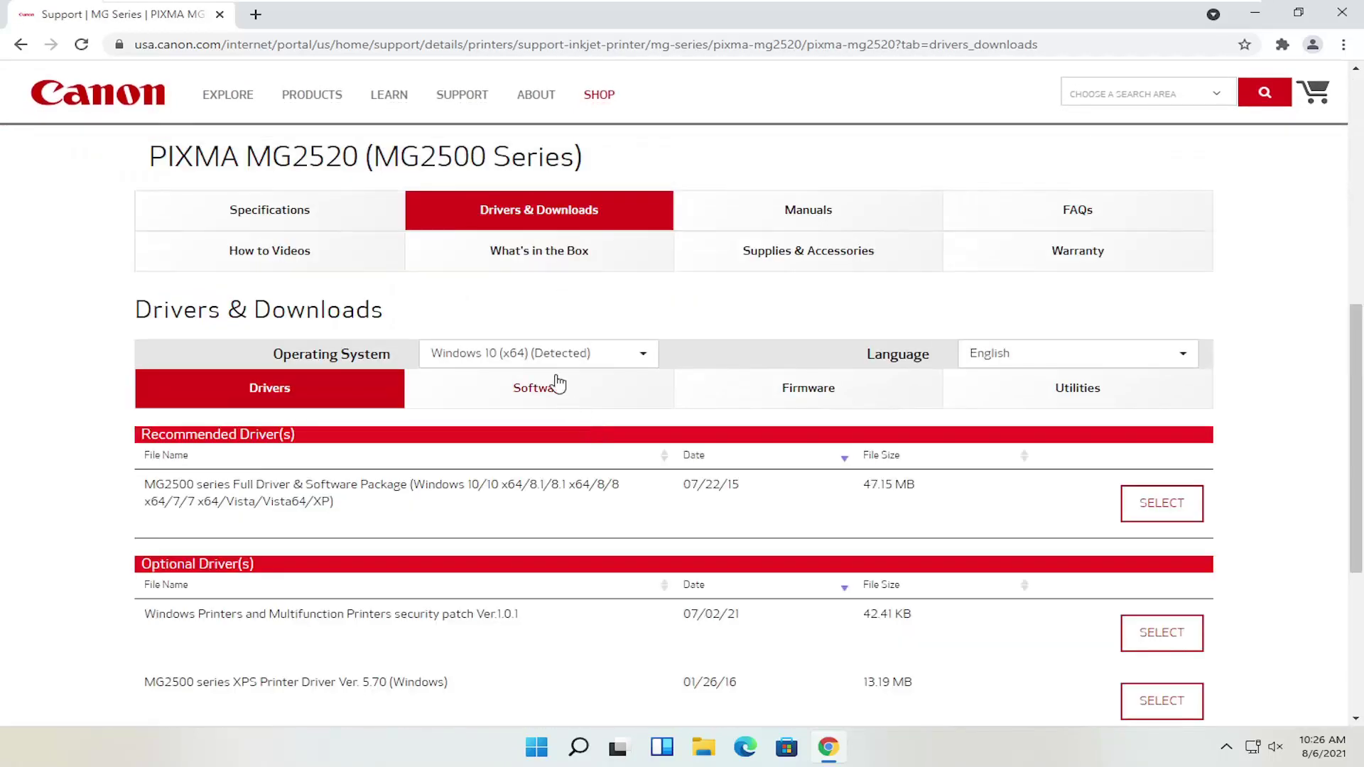
scroll(557, 384, "down", 1)
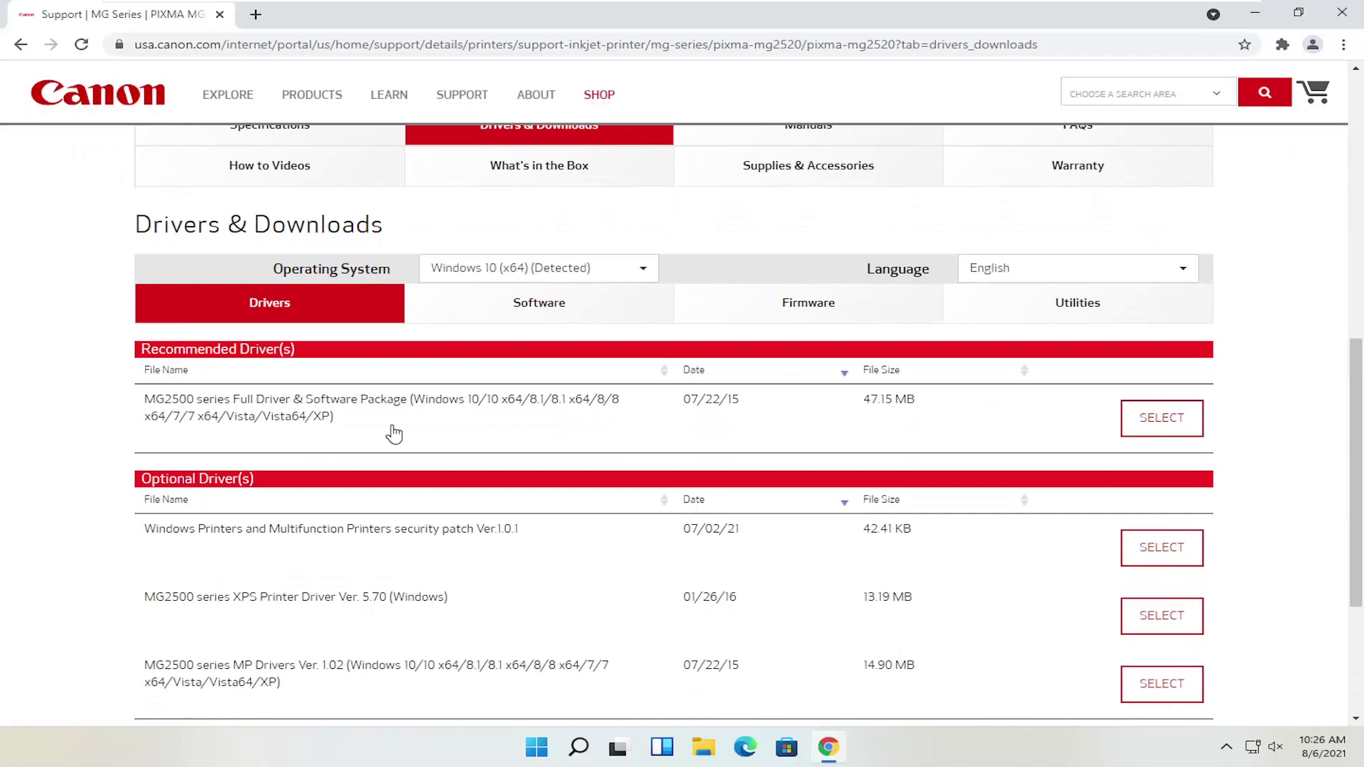
scroll(323, 455, "up", 2)
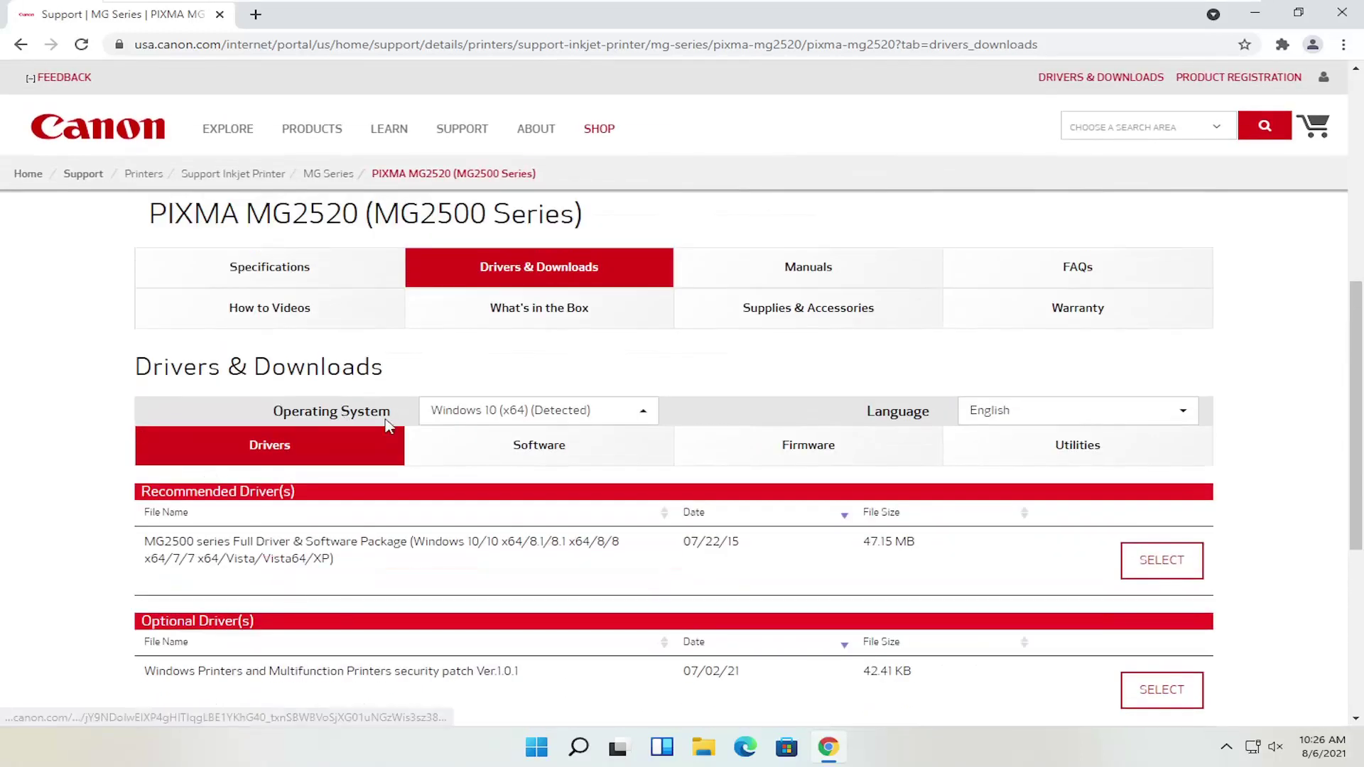
Step: View the MG2520's specifications, then its Drivers & Downloads list
left_click(306, 302)
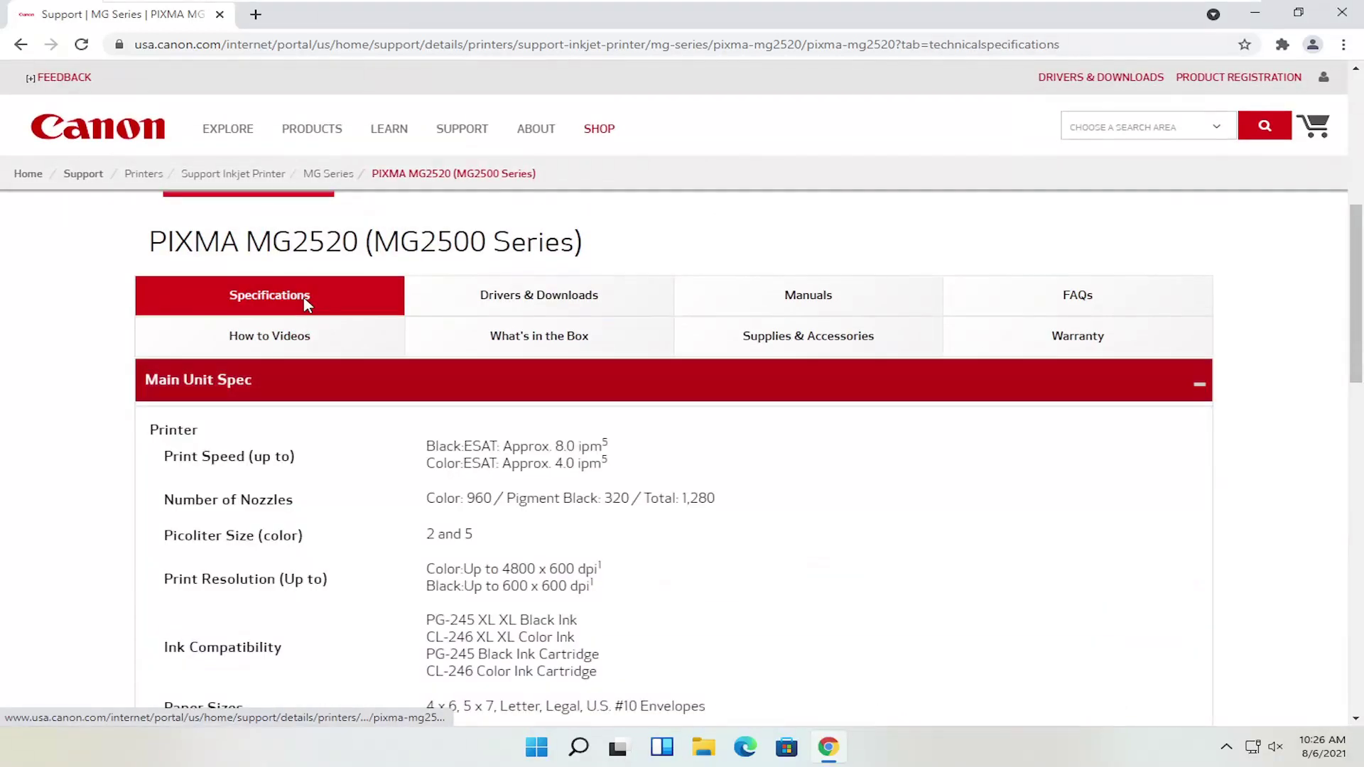
scroll(325, 381, "down", 2)
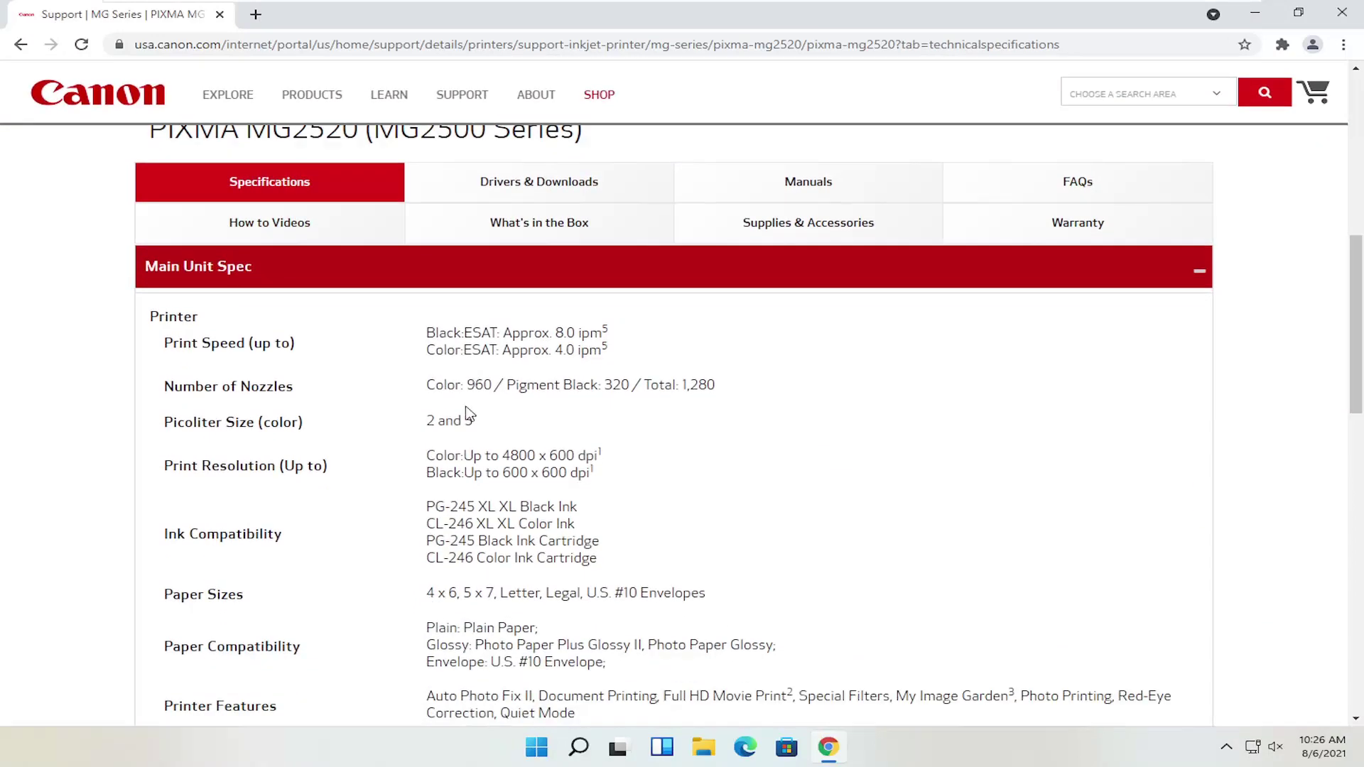
scroll(505, 405, "up", 2)
left_click(455, 320)
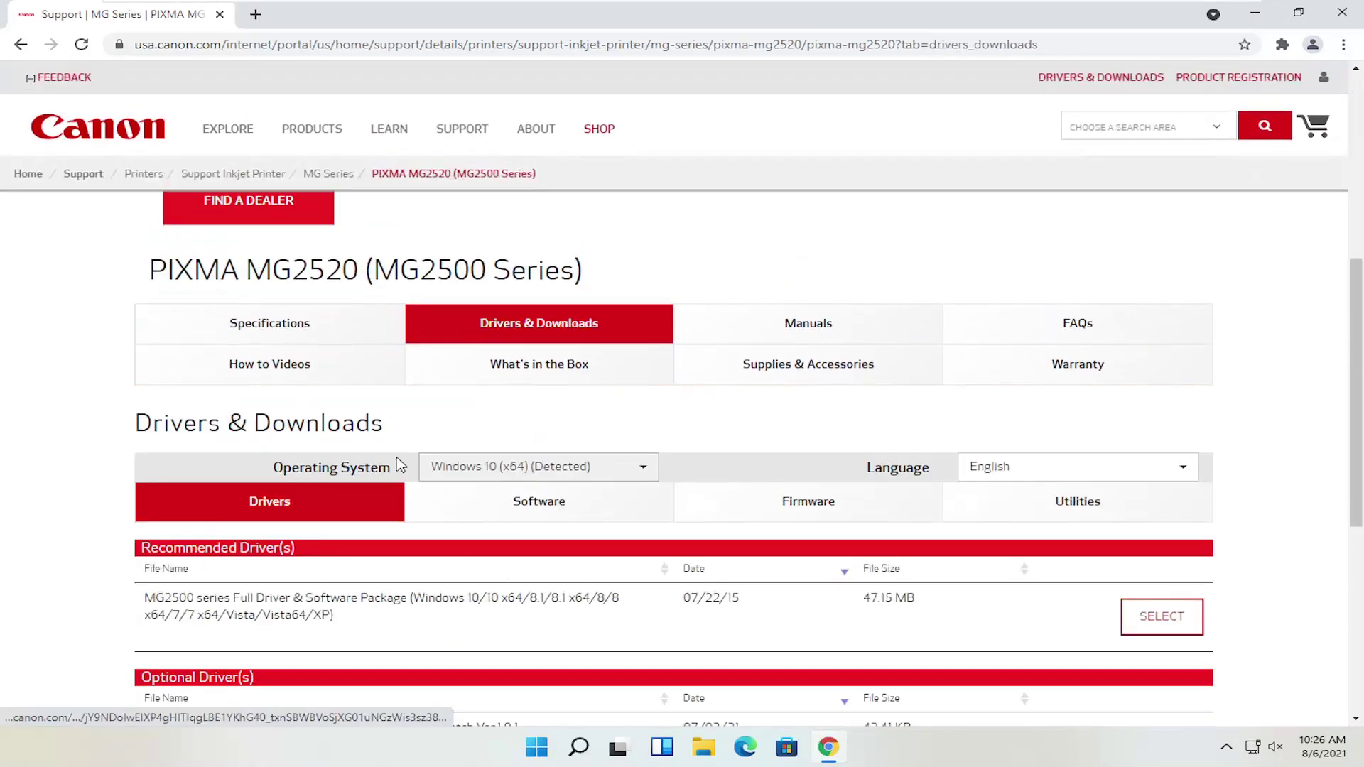
scroll(320, 480, "down", 1)
scroll(450, 487, "up", 1)
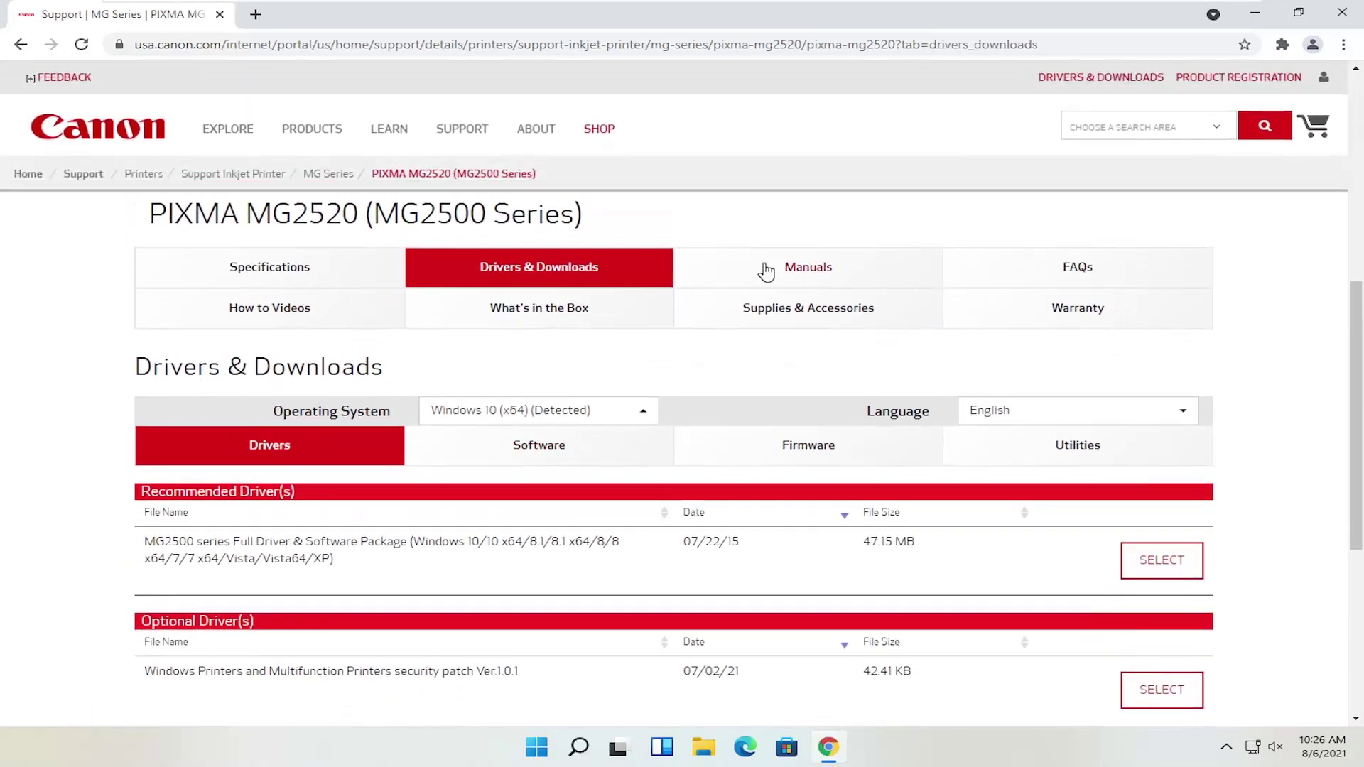
Step: Browse the Manuals, How to Videos and Specifications tabs, then return to Drivers & Downloads
left_click(767, 268)
scroll(645, 480, "down", 2)
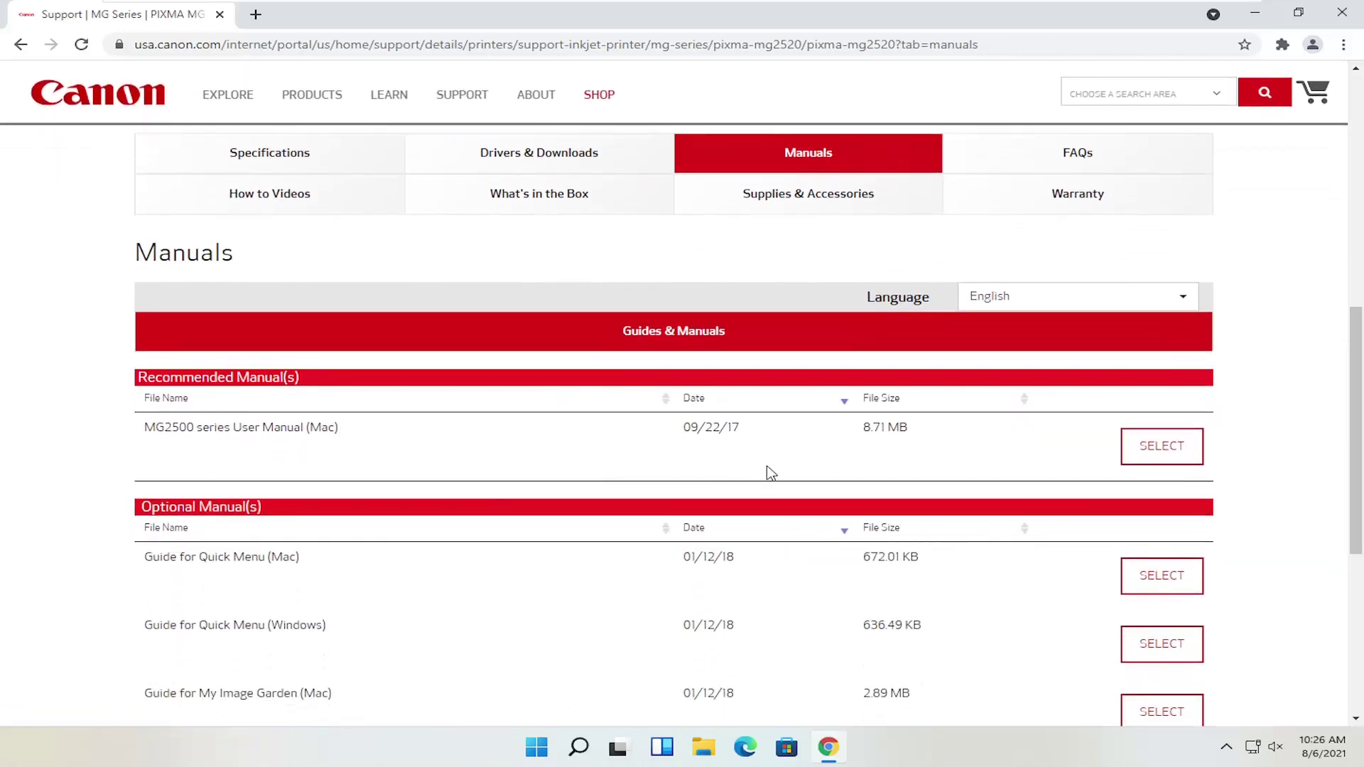
scroll(768, 472, "up", 2)
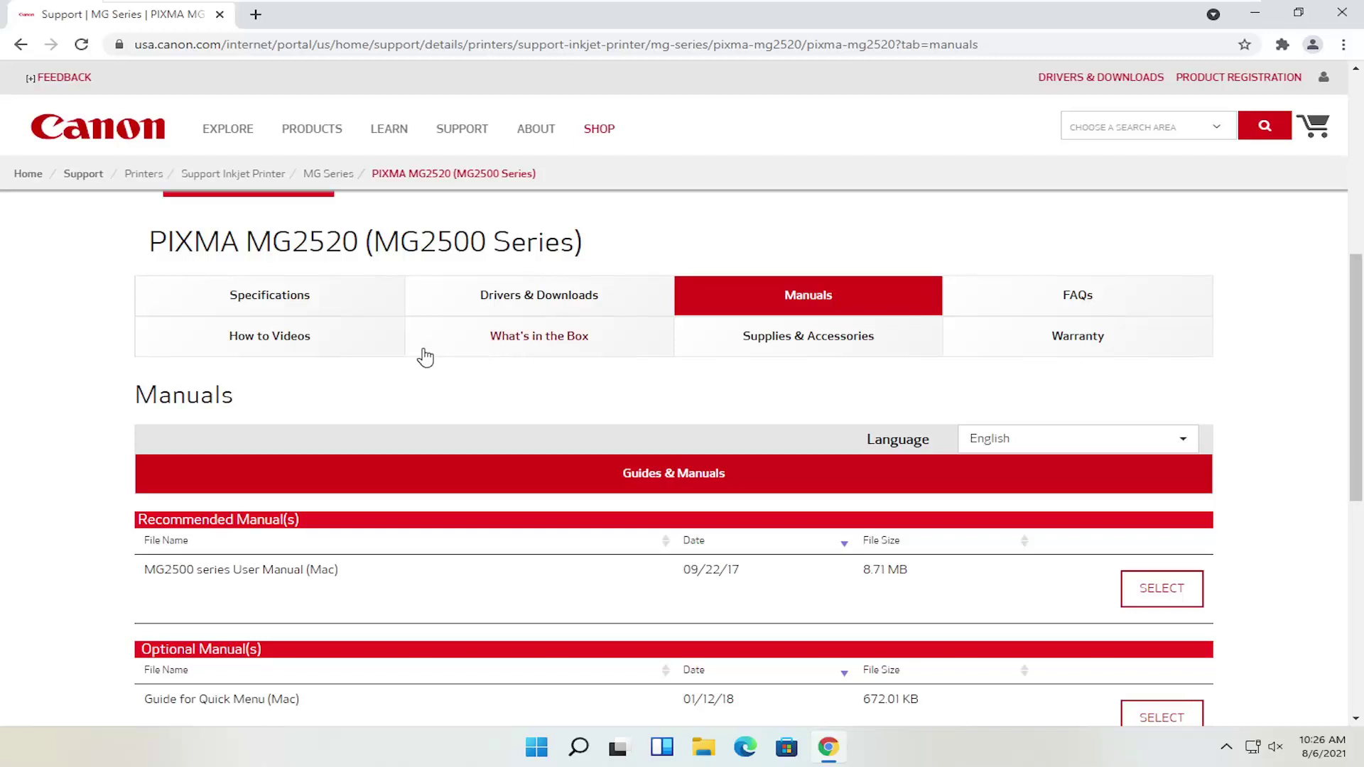
left_click(312, 343)
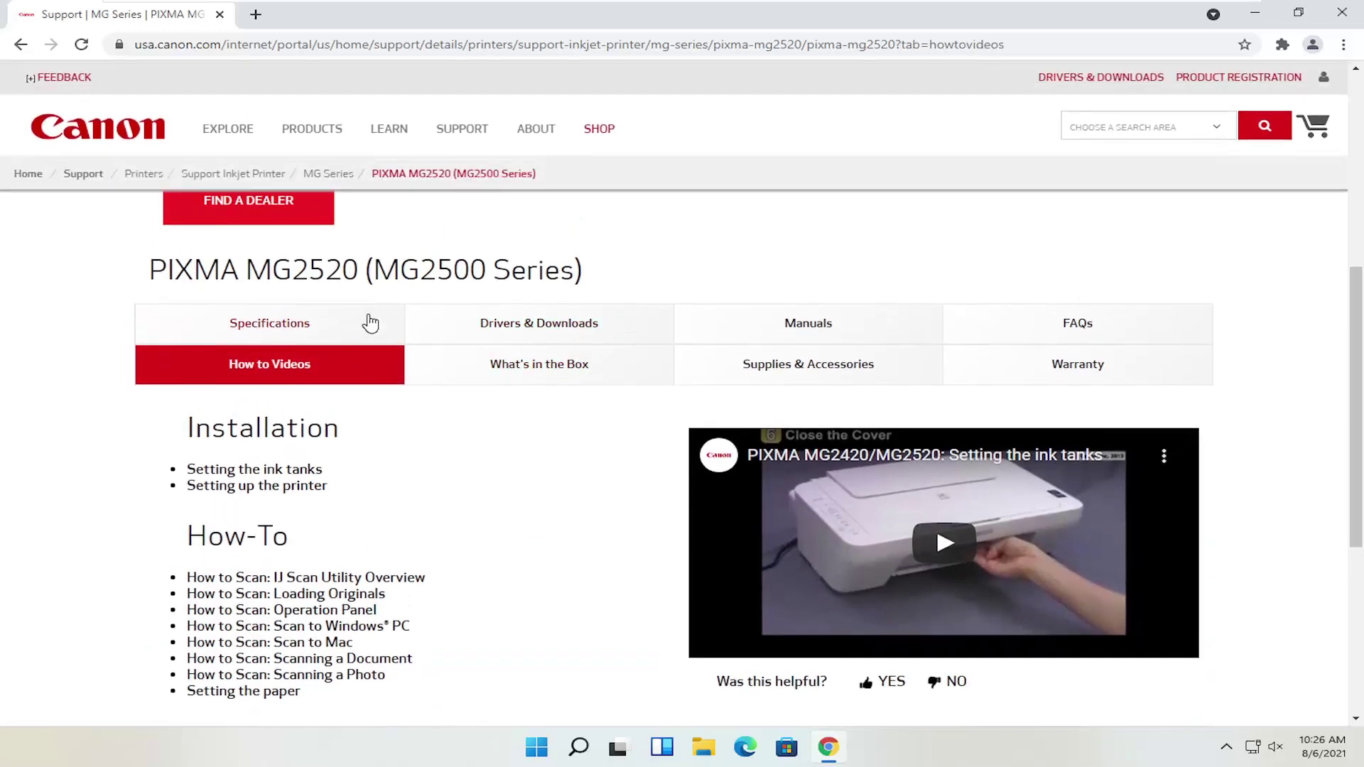
left_click(324, 330)
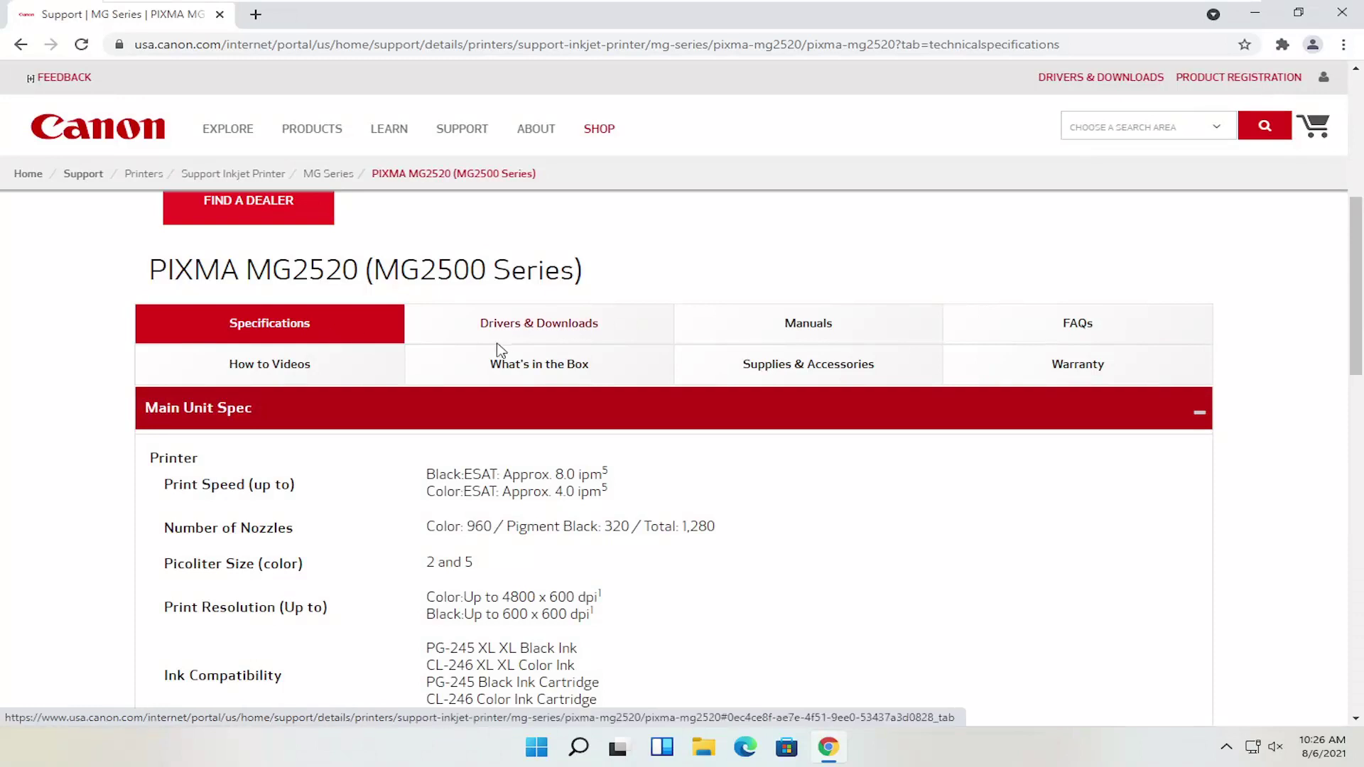
left_click(555, 327)
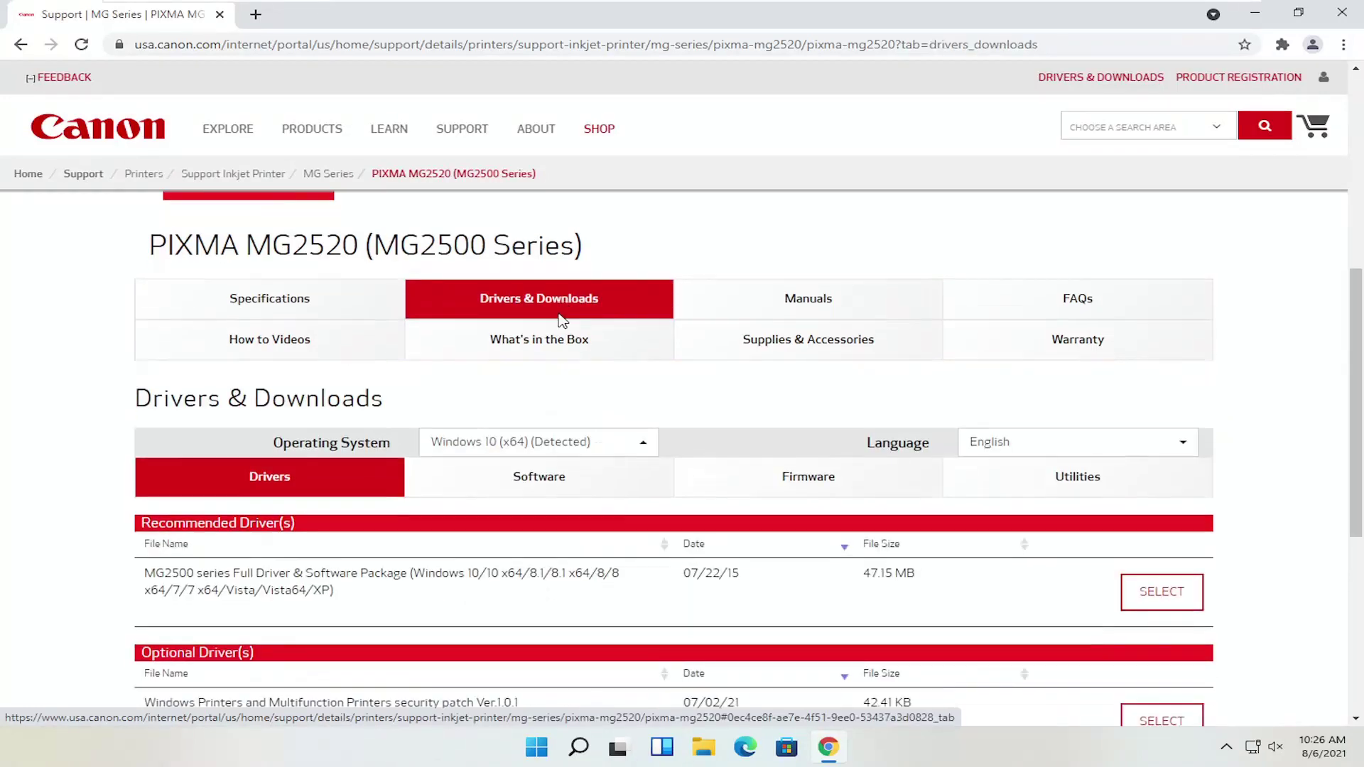
Step: Check the Operating System list and leave Windows 10 (x64) selected
scroll(547, 316, "down", 2)
left_click(599, 355)
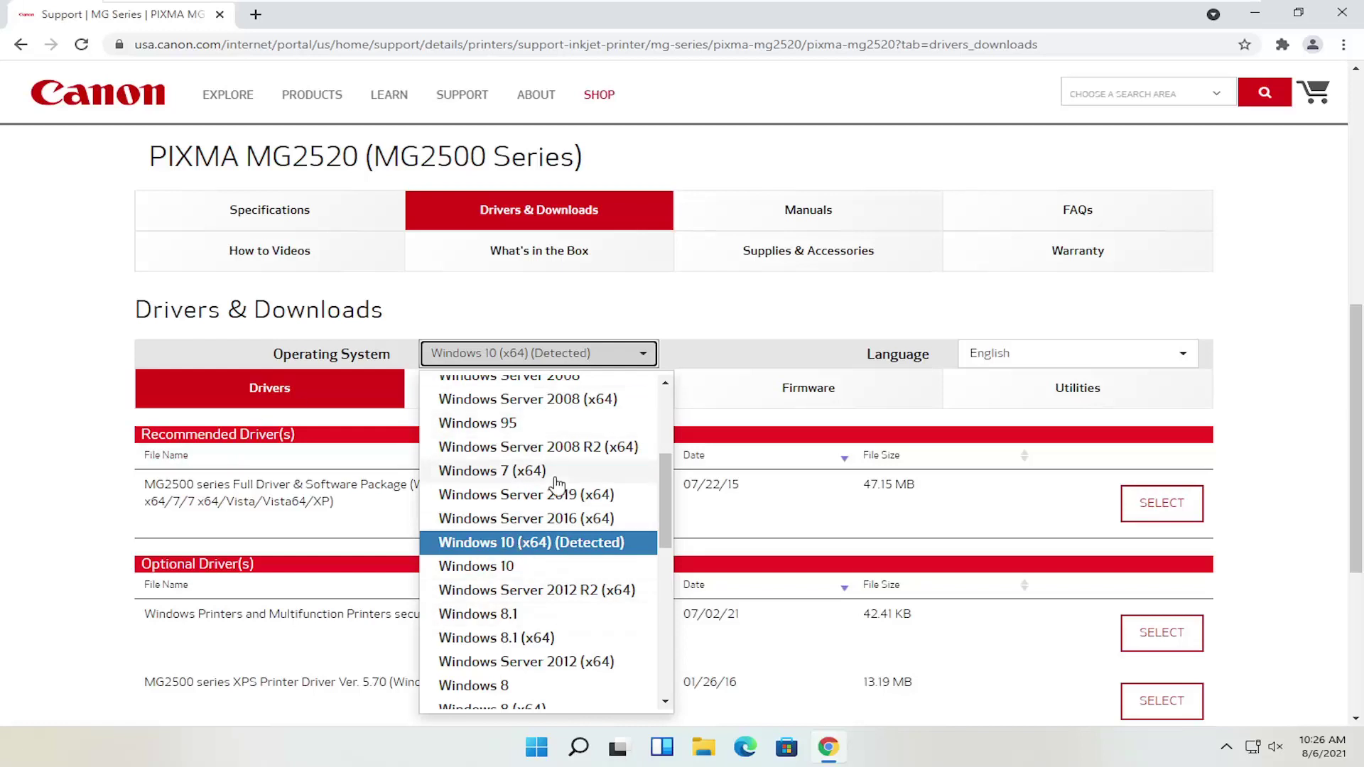
left_click(22, 457)
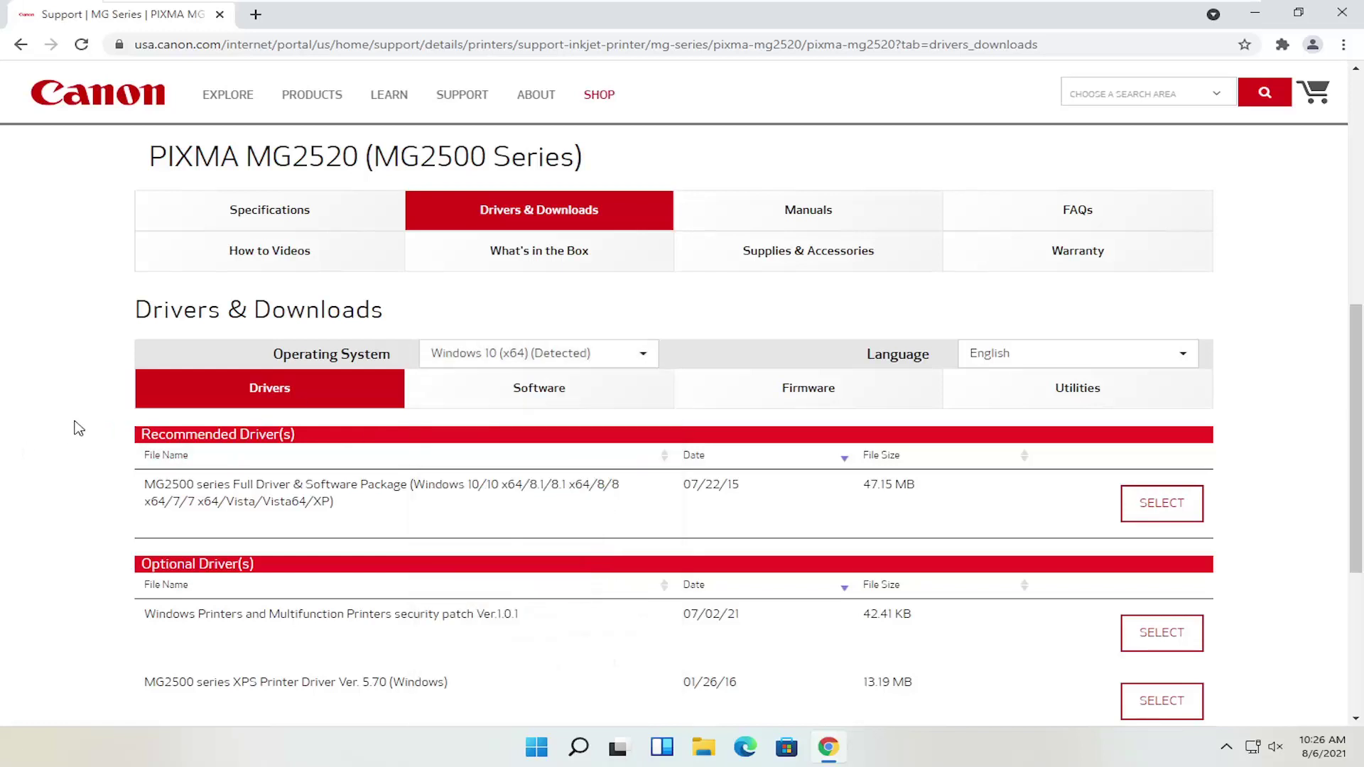
Step: Expand the MG2500 series Full Driver & Software Package (win-mg2500-1_1-ucd.exe) and download it
scroll(104, 412, "down", 1)
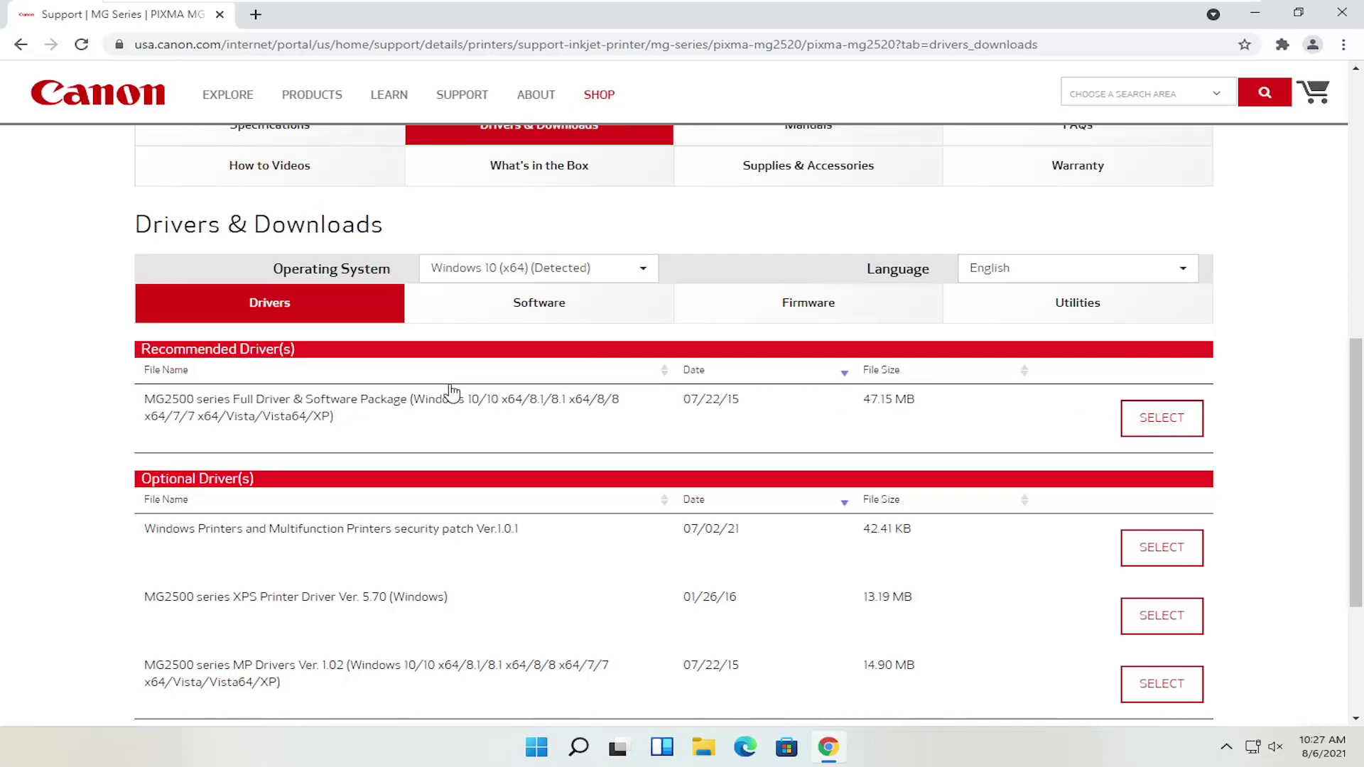
left_click(1156, 423)
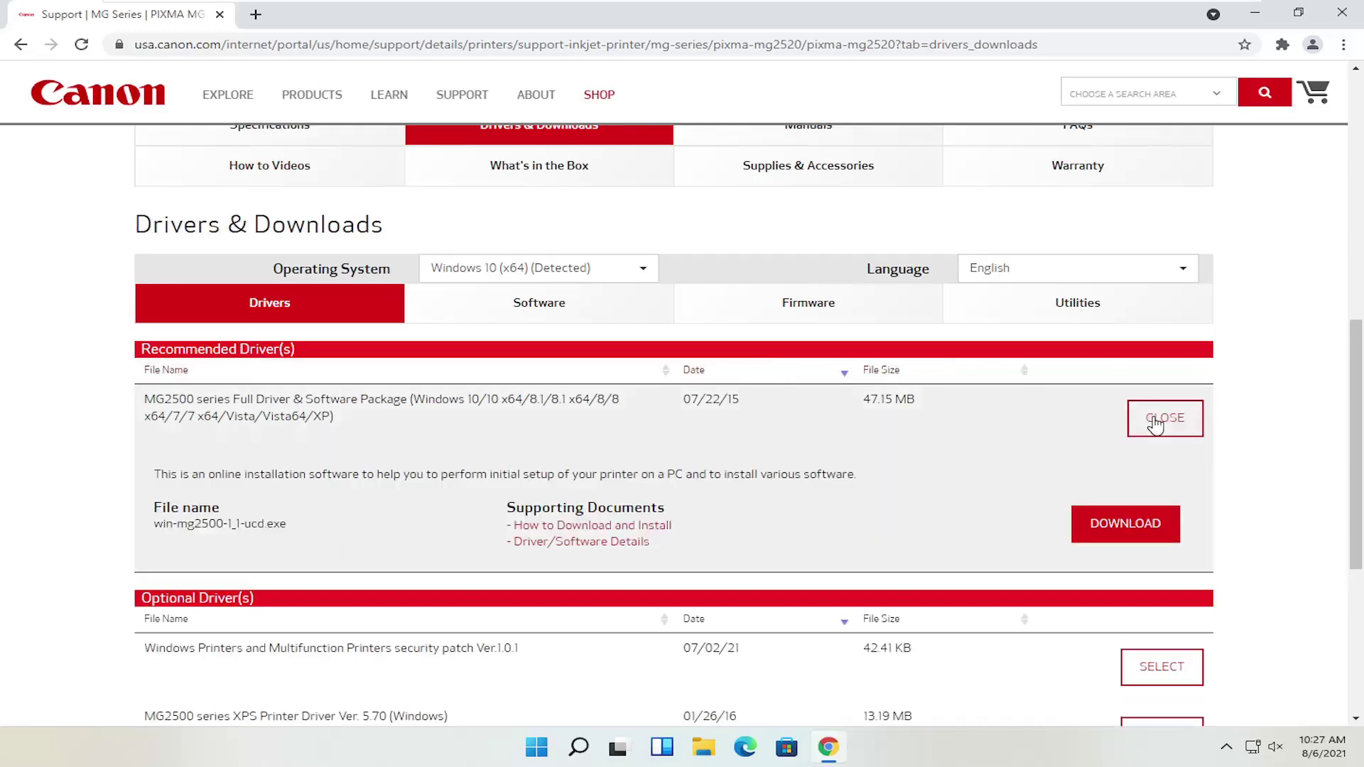
scroll(1109, 412, "down", 1)
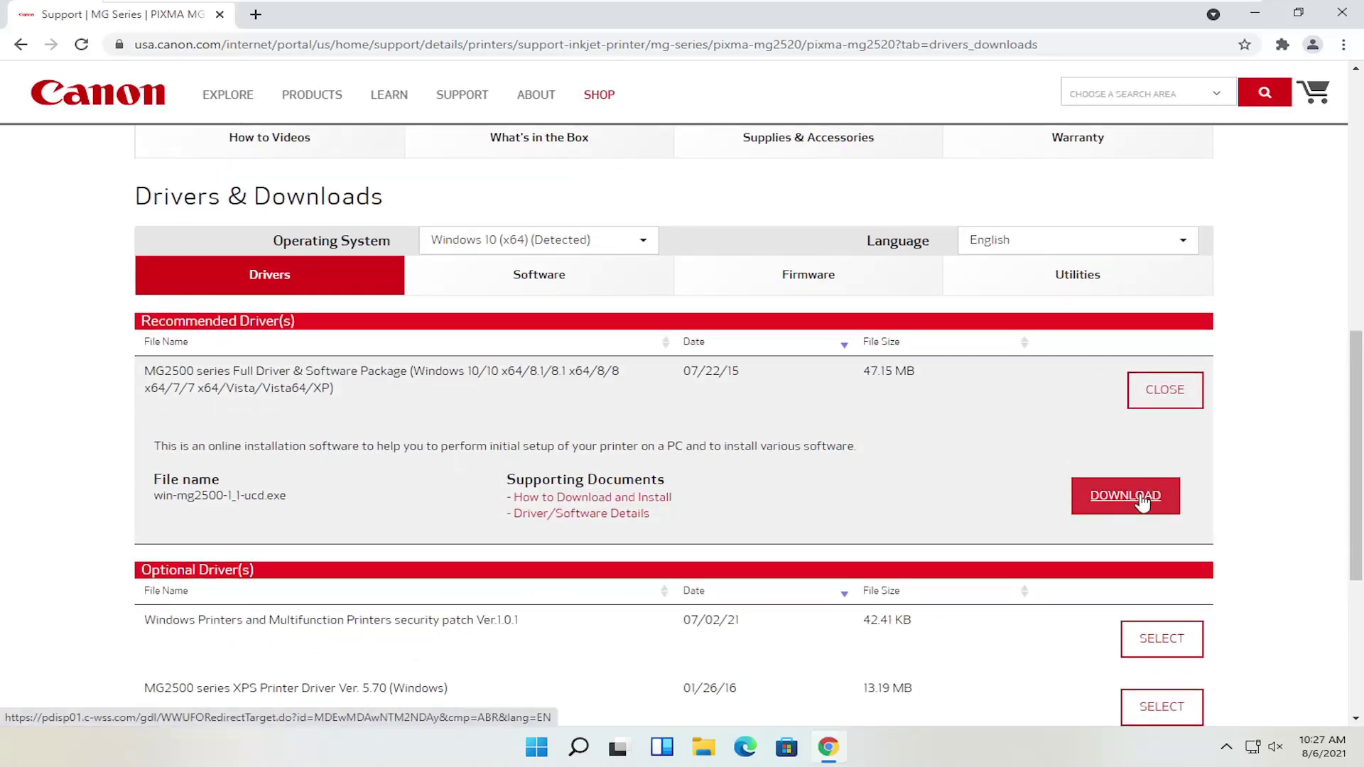
left_click(1137, 497)
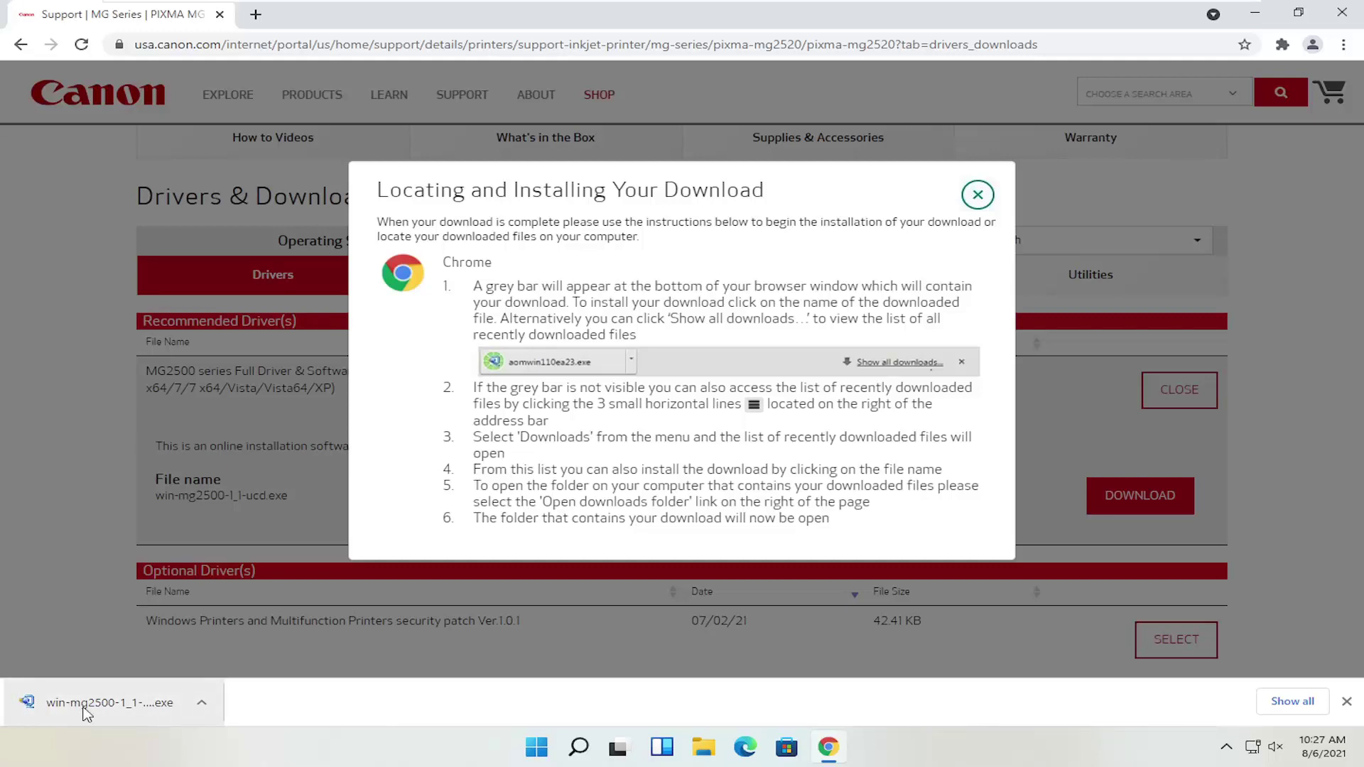
Step: Show the downloaded win-mg2500-1_1-ucd file in its Downloads folder
left_click(201, 702)
left_click(271, 654)
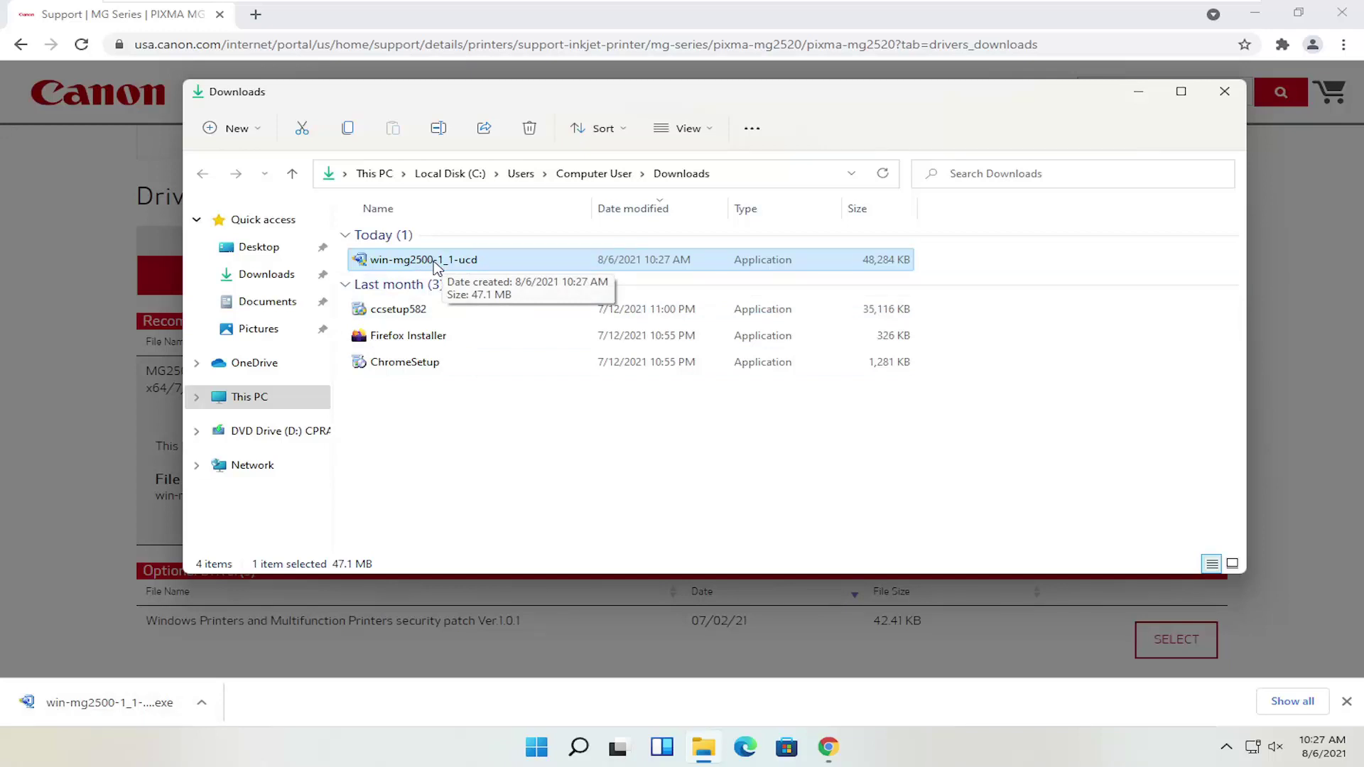
Step: Close Chrome, run win-mg2500-1_1-ucd, approve the UAC prompt, and minimize Explorer
left_click(1355, 17)
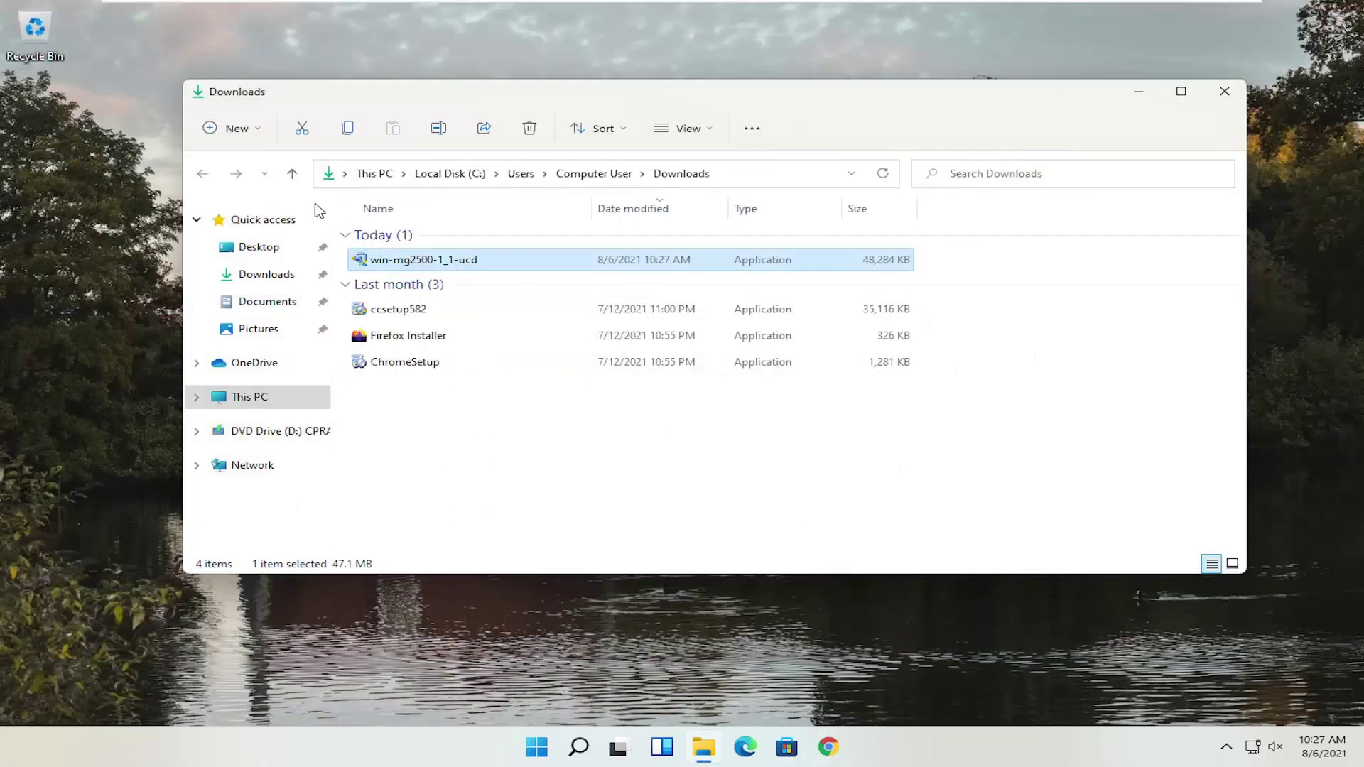
double_click(409, 262)
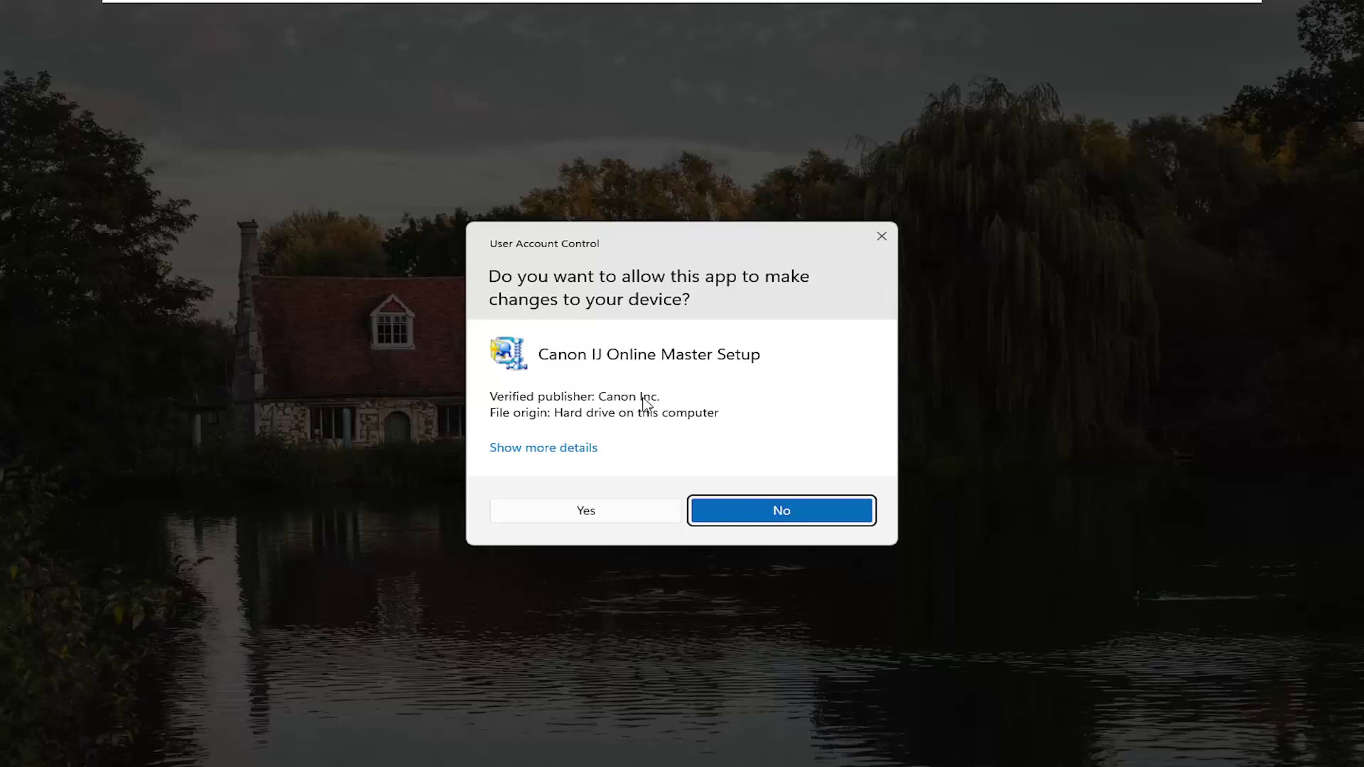
left_click(587, 518)
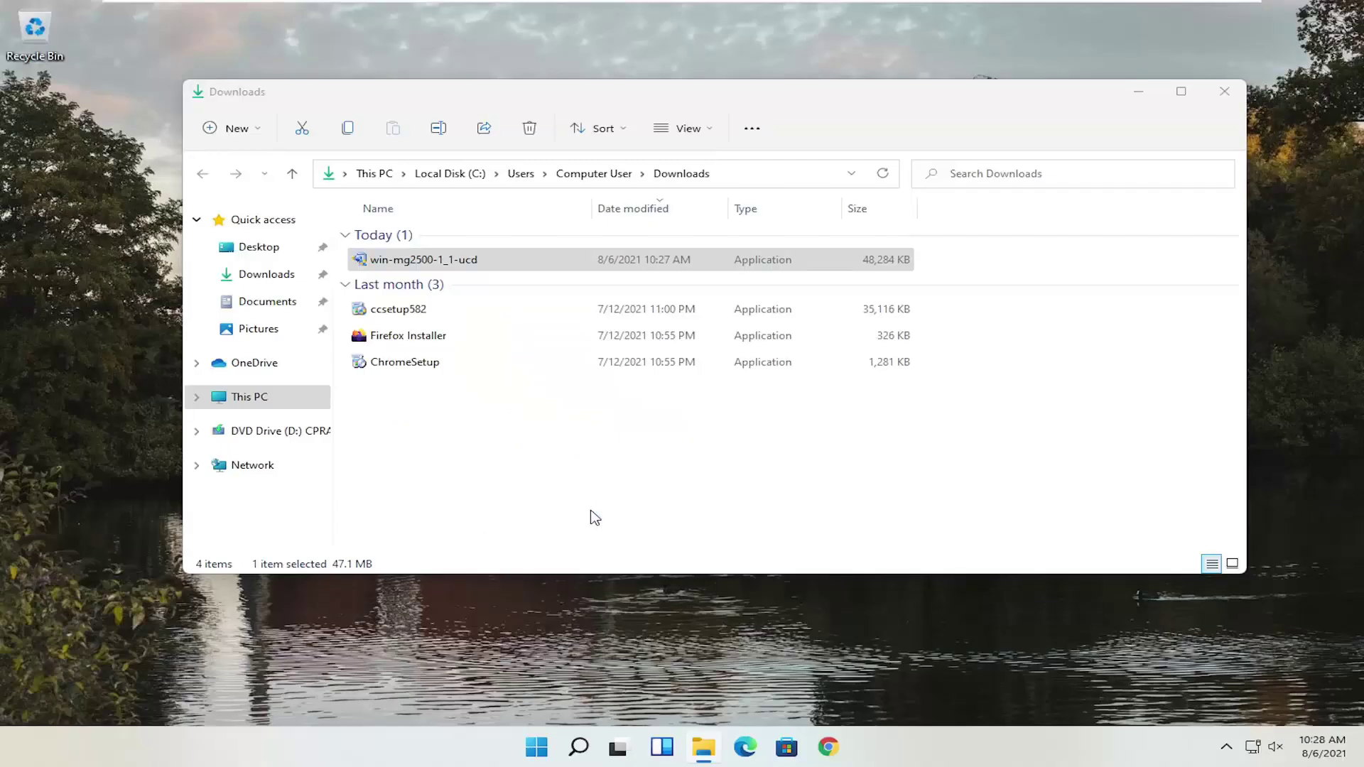
left_click(1139, 92)
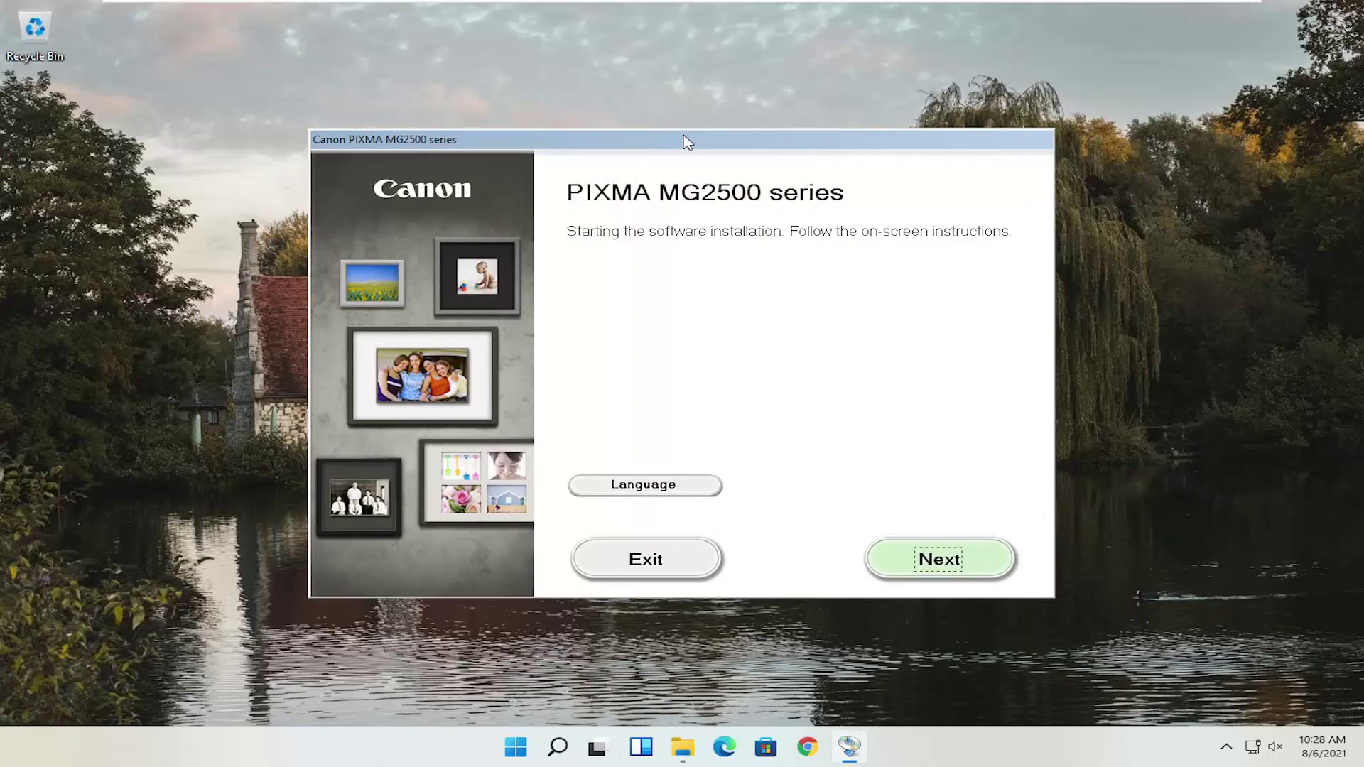
Step: Reposition the installer window, keep English as the language, and proceed to the next step
left_click_drag(686, 145, 692, 106)
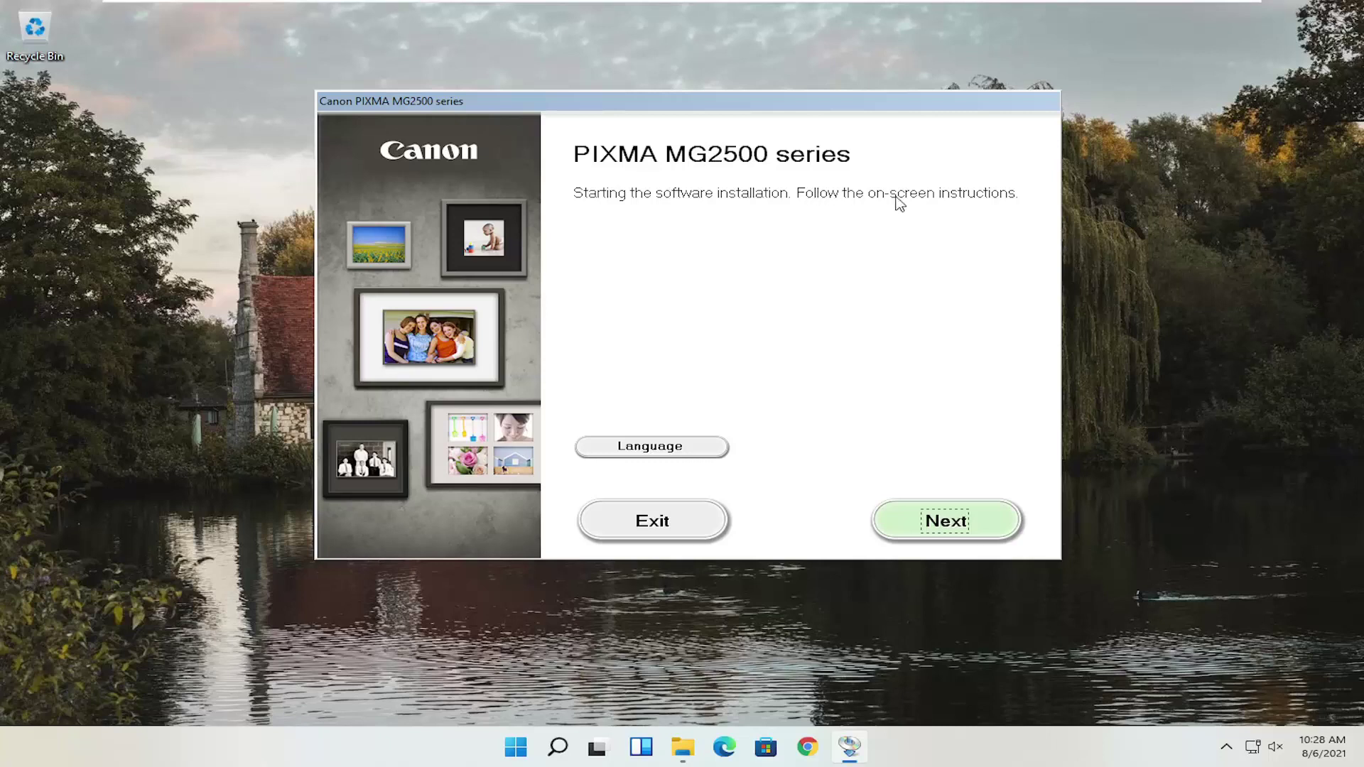
left_click(646, 449)
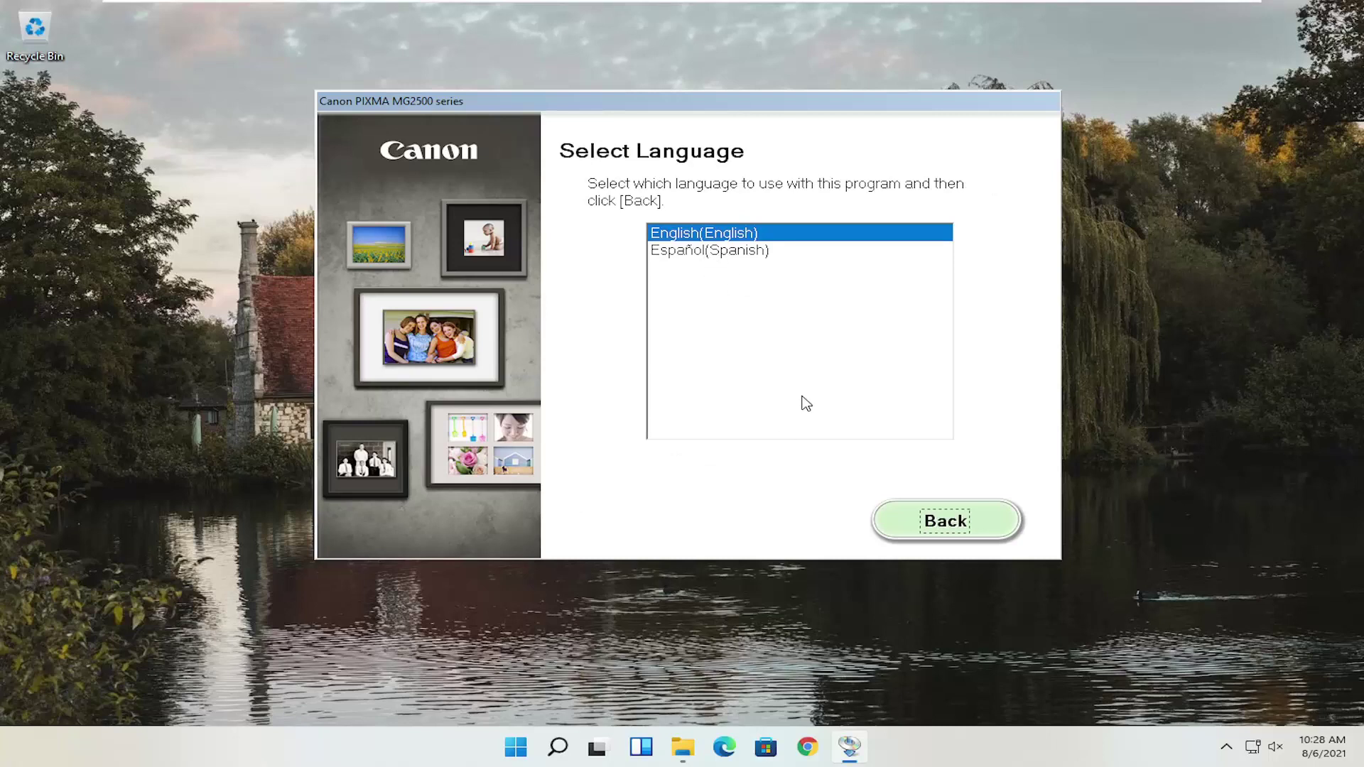
left_click(920, 524)
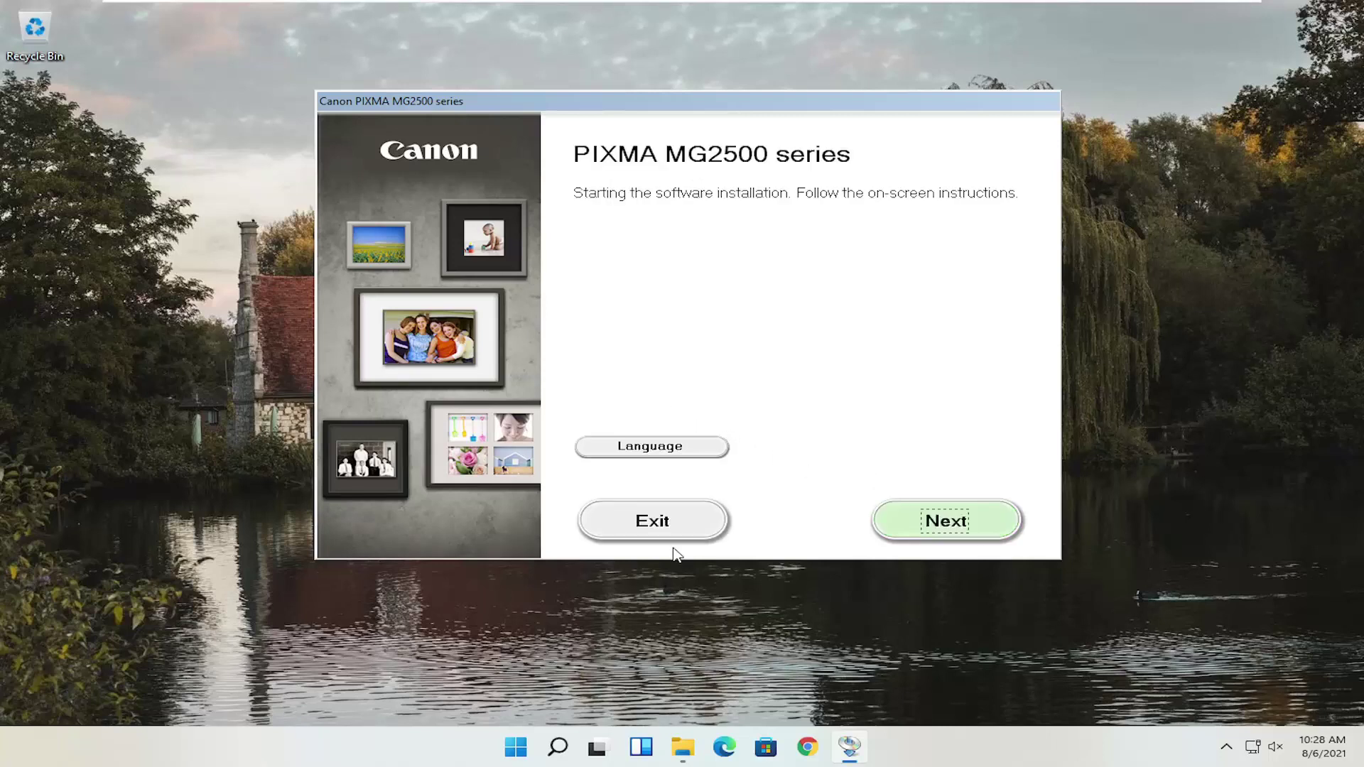
left_click(951, 523)
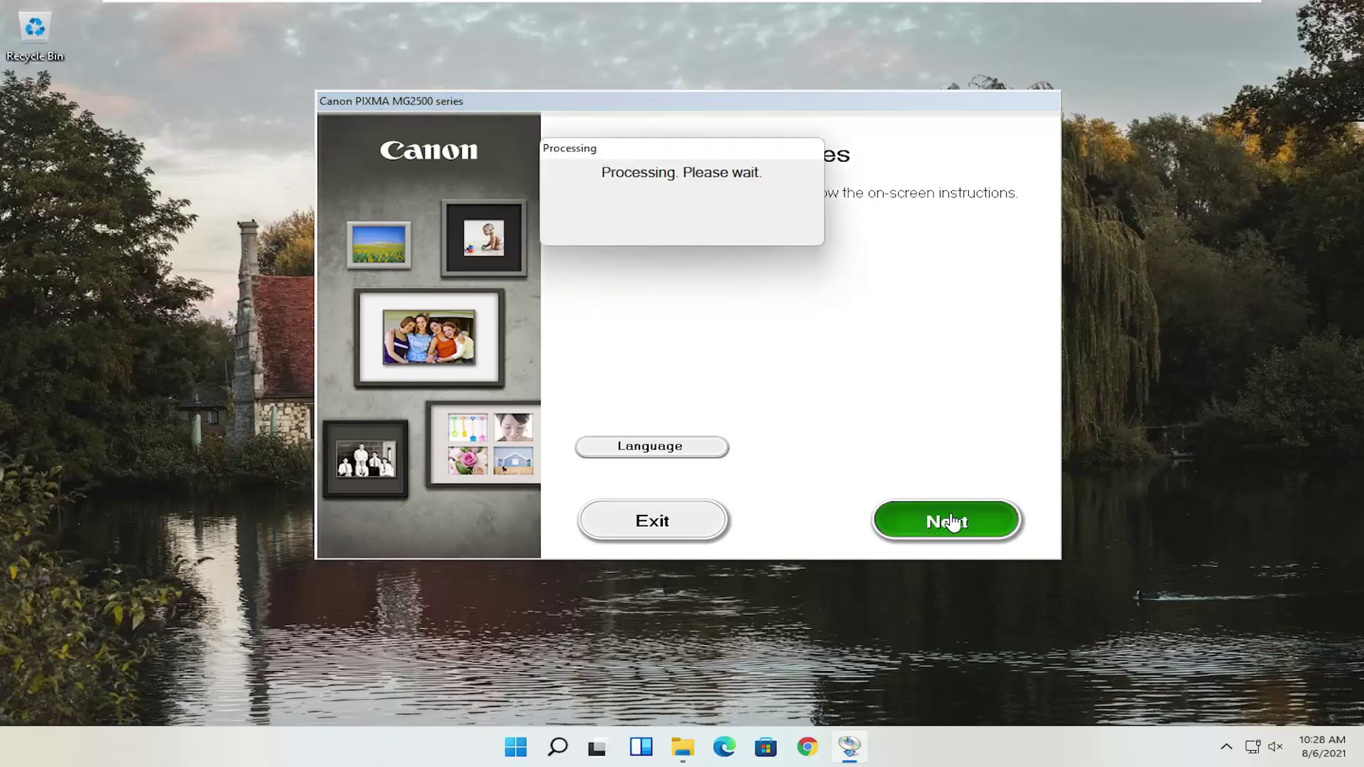